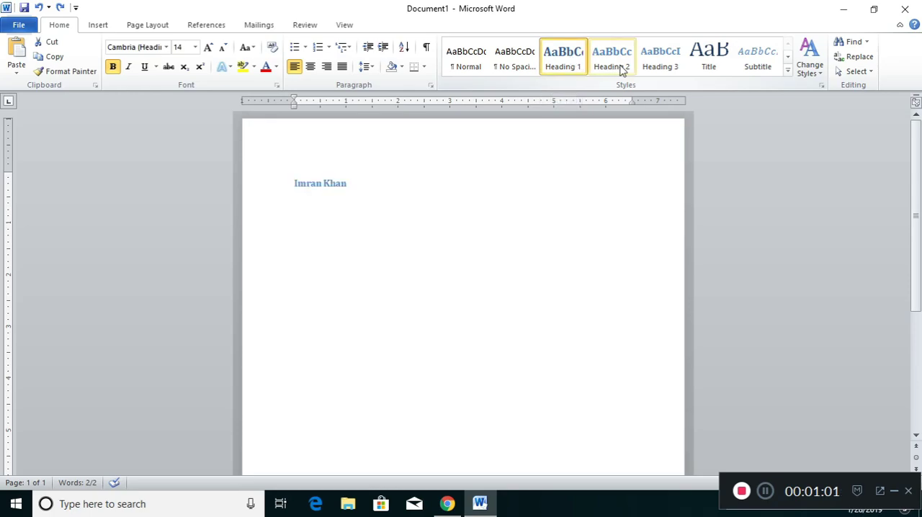
Step: Apply the Title style to the "Imran Khan" heading
left_click(711, 65)
left_click(458, 220)
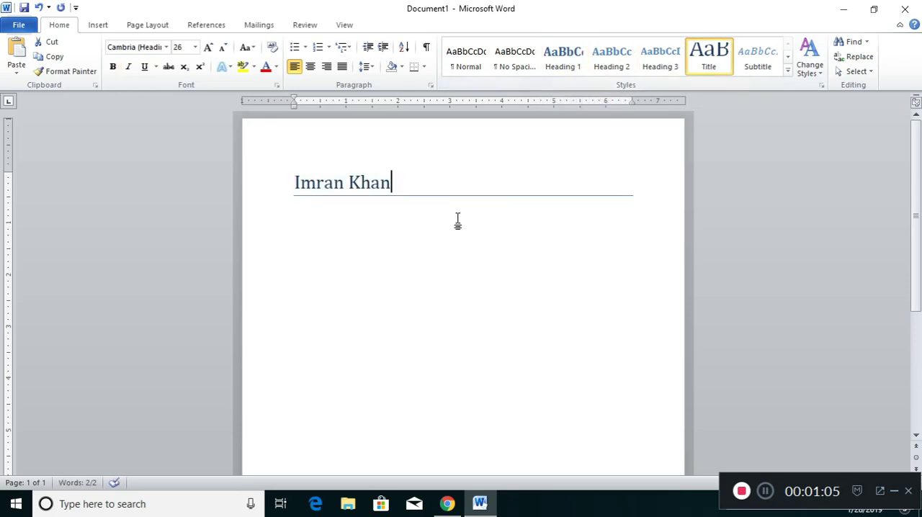
left_click(334, 219)
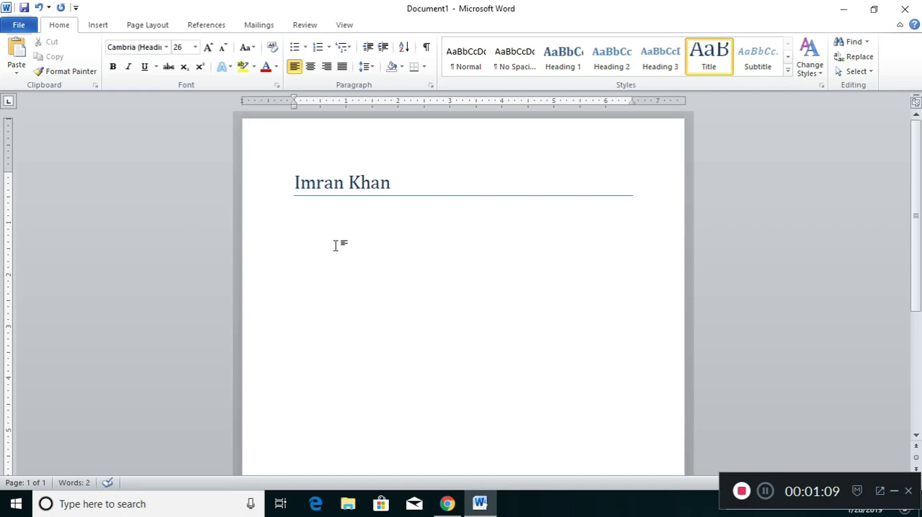
Step: Add a new paragraph below the heading containing the placeholder text "jdkfdfsdfsldfgdsgds"
key("Return")
key("ctrl+z")
key("End")
key("Return")
type("jdkf")
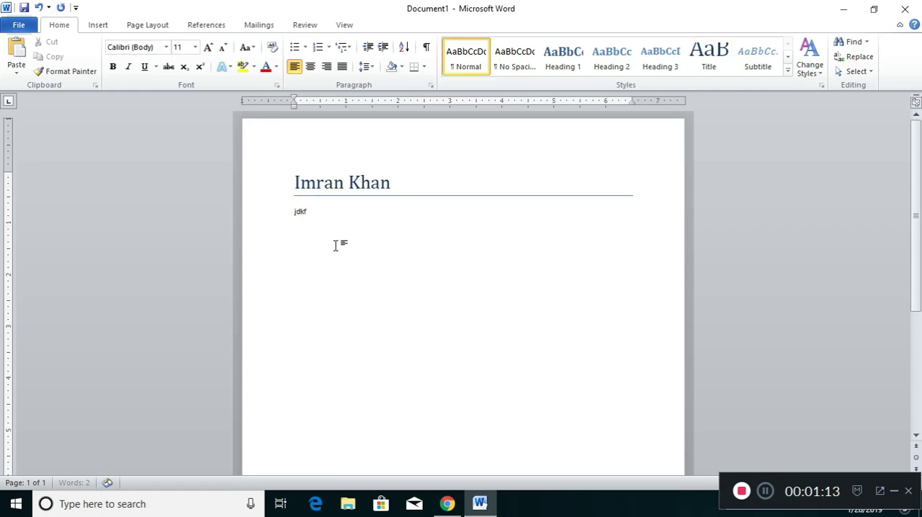
type("dfsdfsldfgdsgds")
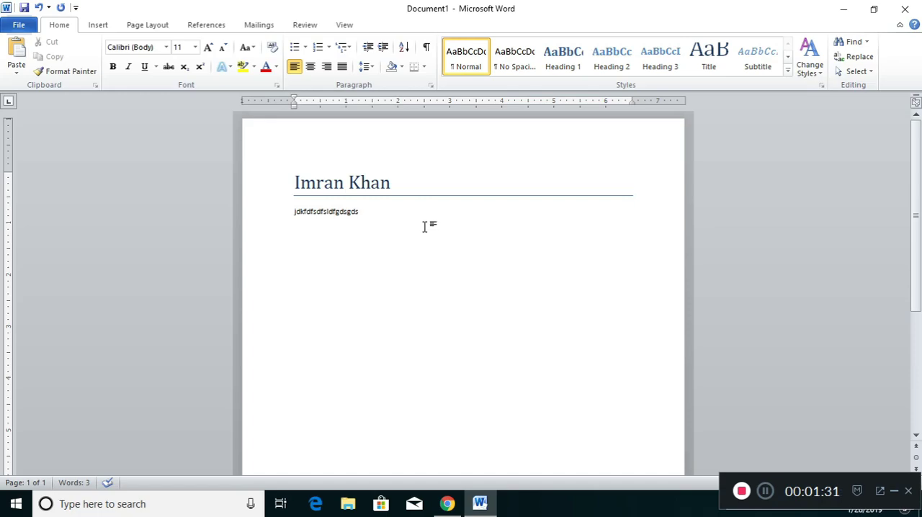
Step: Switch to Chrome, open the Prime Minister of Pakistan article from the Imran Khan Wikipedia page, and copy its opening paragraphs
left_click(448, 504)
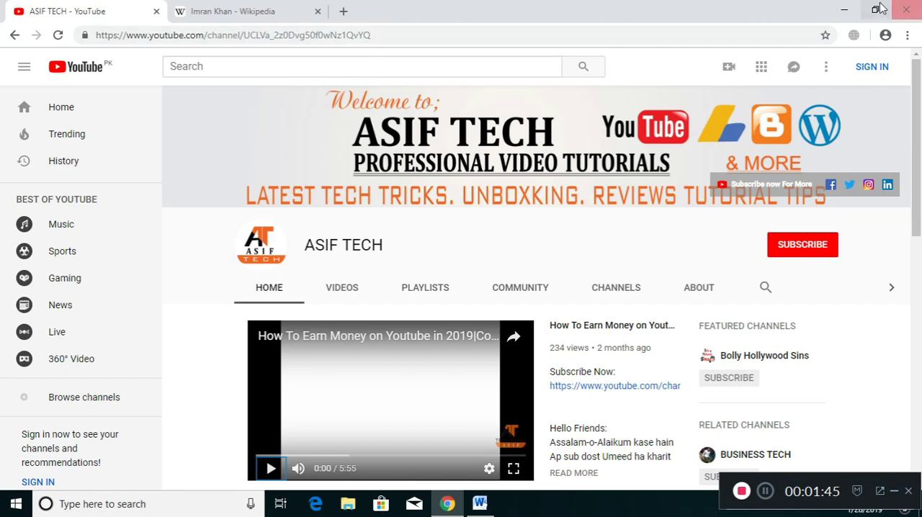
left_click(229, 11)
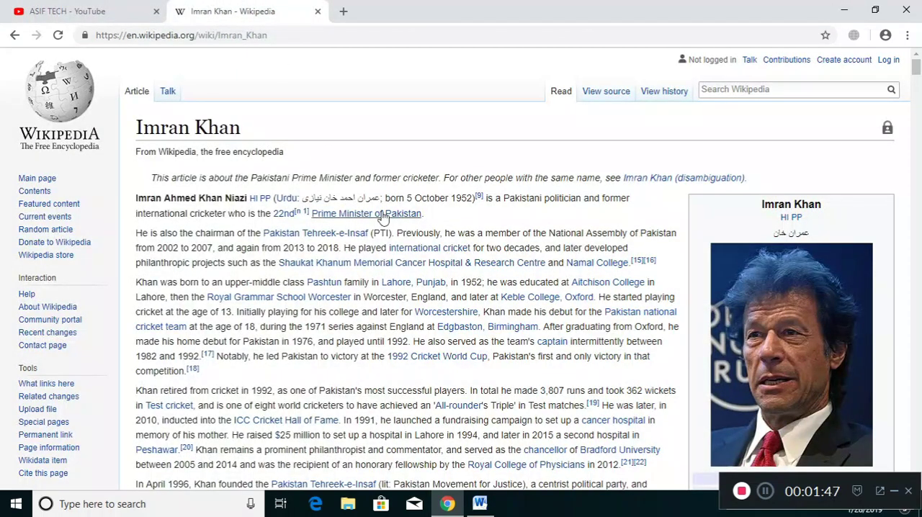
left_click_drag(432, 217, 151, 186)
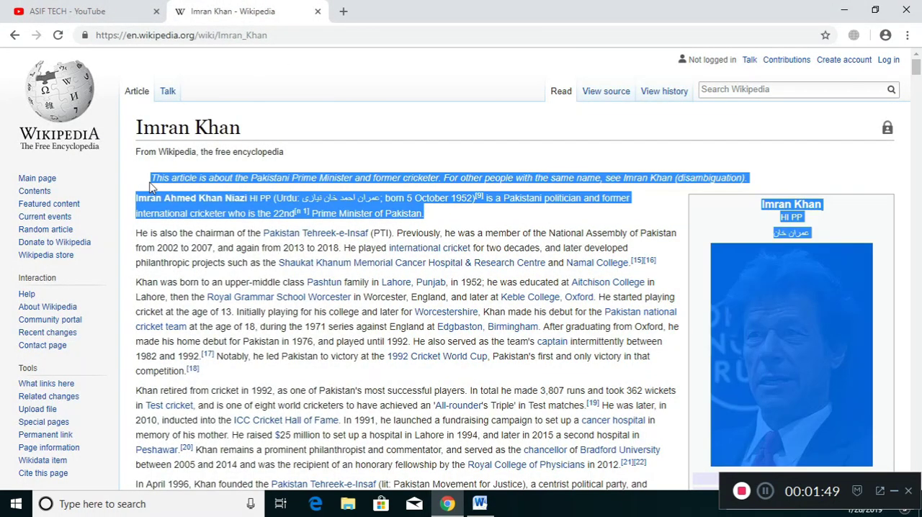
left_click(422, 215)
left_click_drag(430, 216, 182, 180)
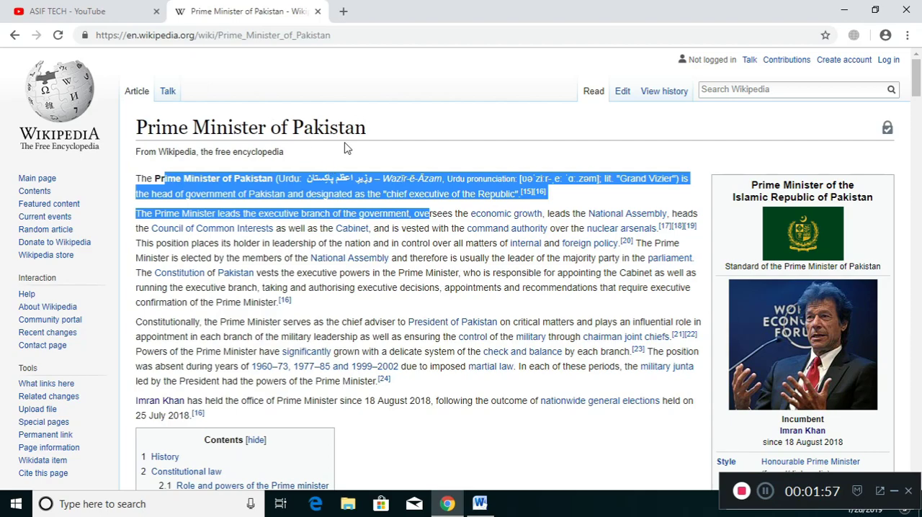
Step: Return to Word and replace the placeholder paragraph with the copied Wikipedia text
key("alt+Tab")
left_click_drag(361, 214, 294, 219)
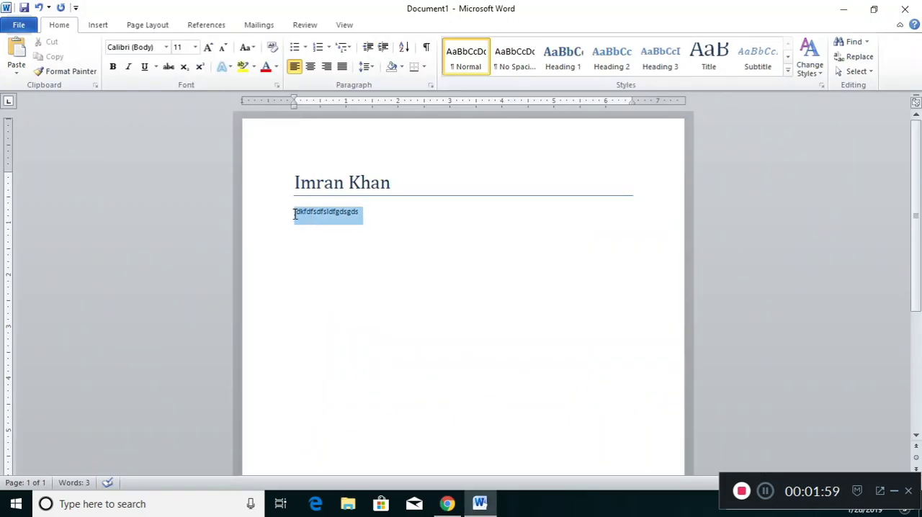
key("ctrl+v")
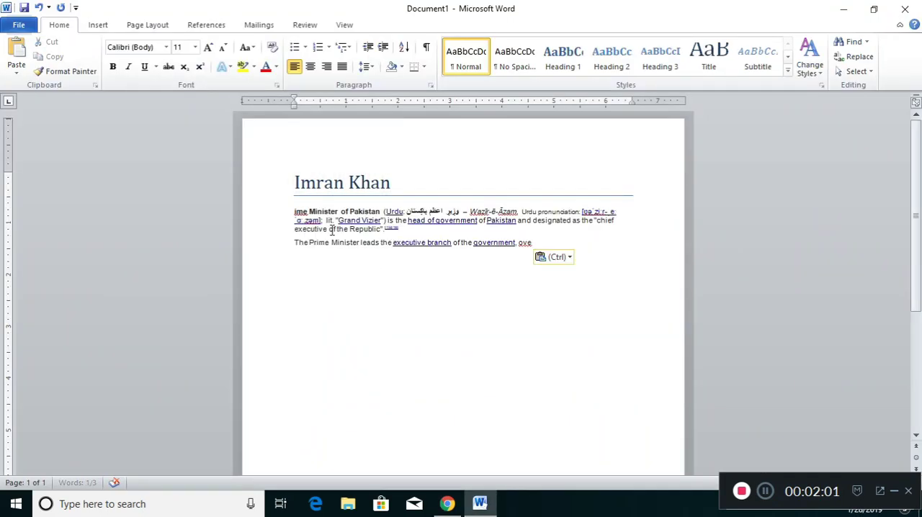
Step: Clear the formatting of the pasted text and remove its hyperlinks
left_click_drag(537, 242, 275, 217)
left_click(273, 48)
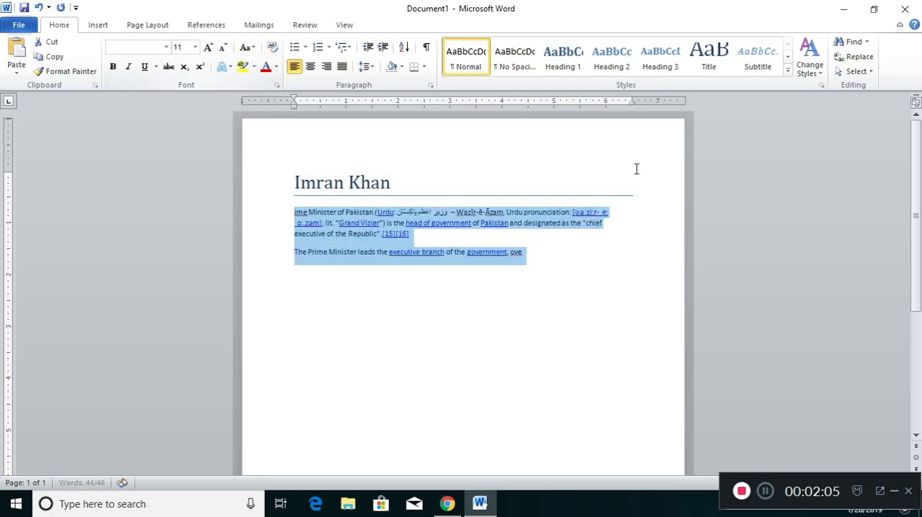
key("ctrl+shift+F9")
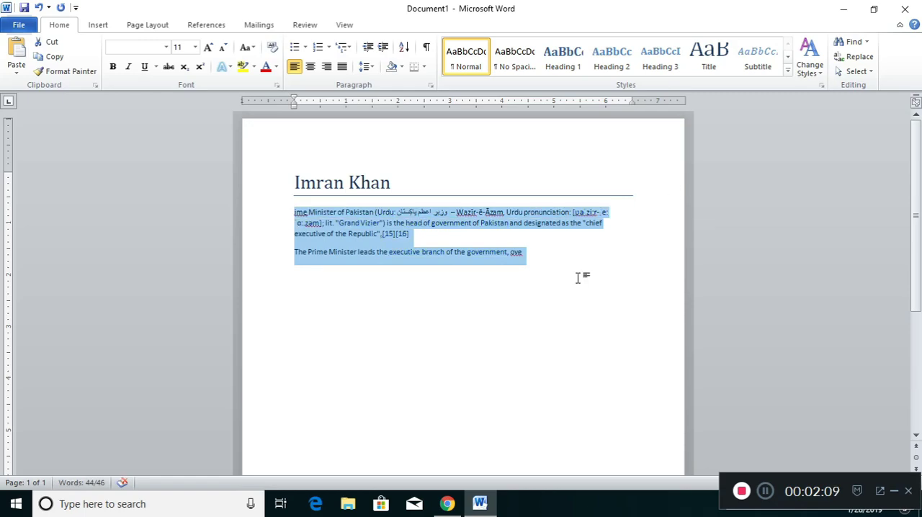
Step: Merge the two pasted paragraphs into one and justify the paragraph
left_click(446, 234)
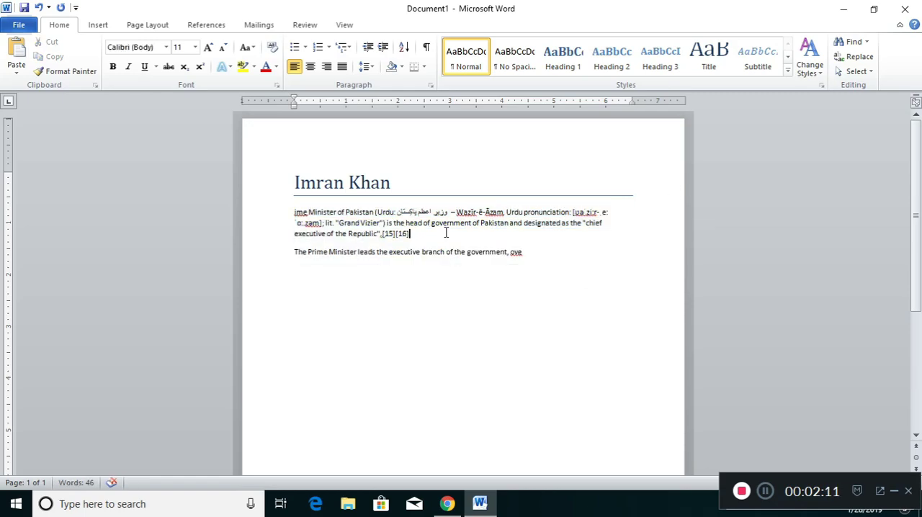
key("Delete")
key("ctrl+j")
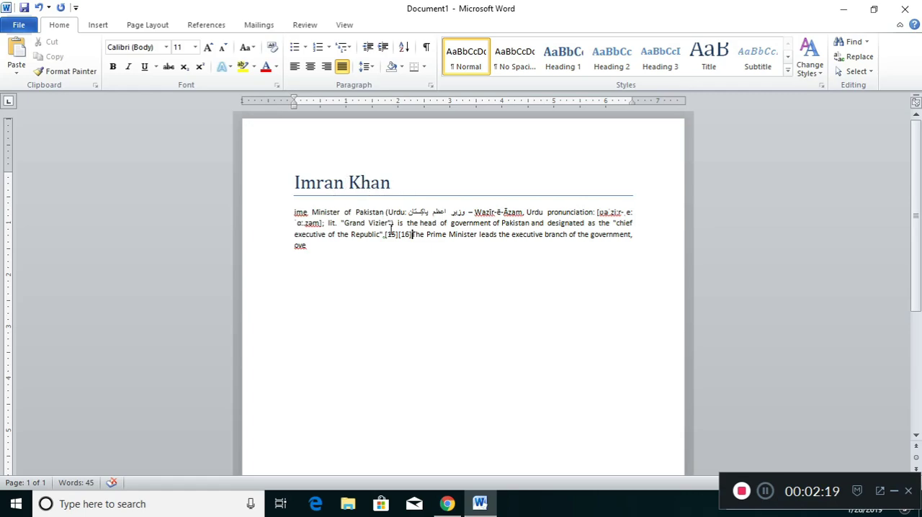
Step: Apply the Normal style to the "Imran Khan" heading
left_click_drag(393, 183, 317, 187)
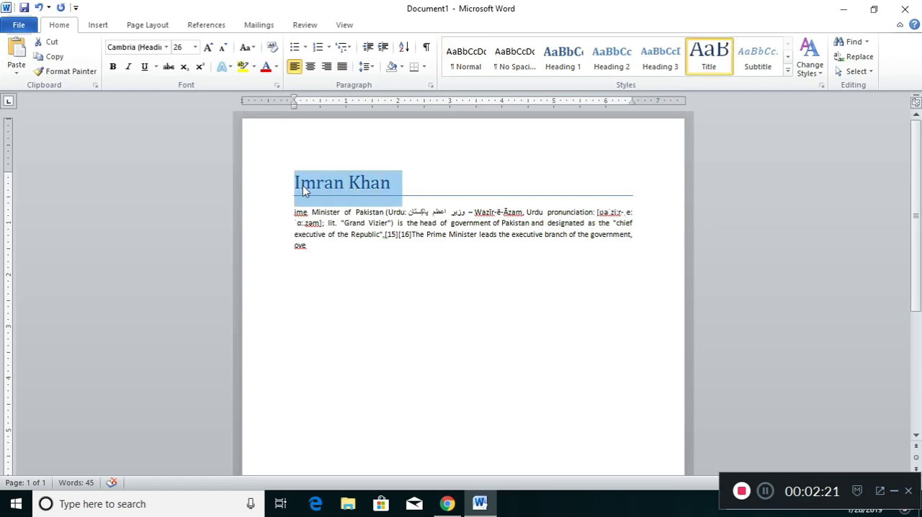
left_click(317, 185)
triple_click(392, 187)
left_click(468, 58)
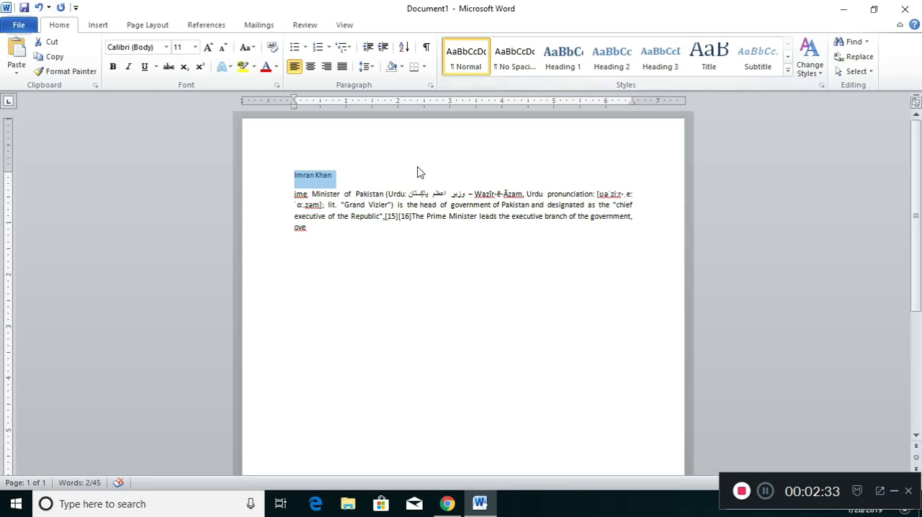
left_click(346, 175)
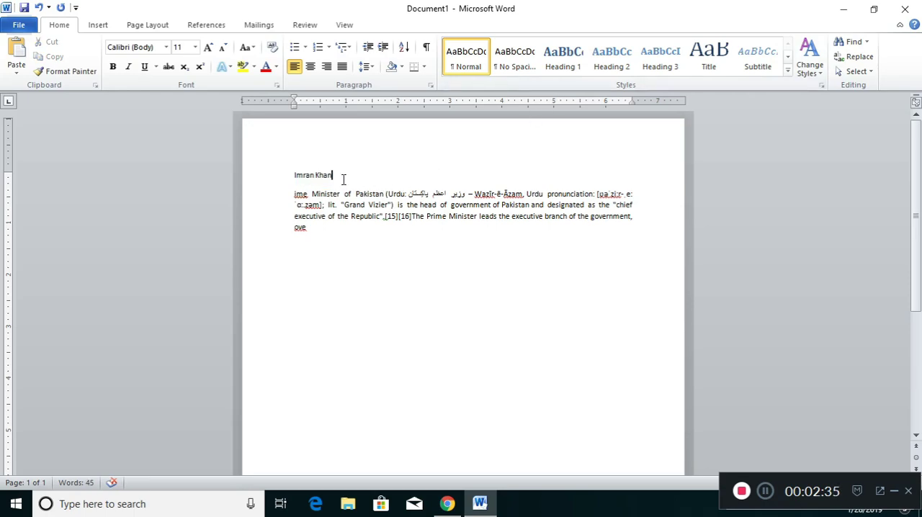
Step: Remove every style except Normal from the Quick Style gallery
scroll(332, 186, "up", 3, "ctrl")
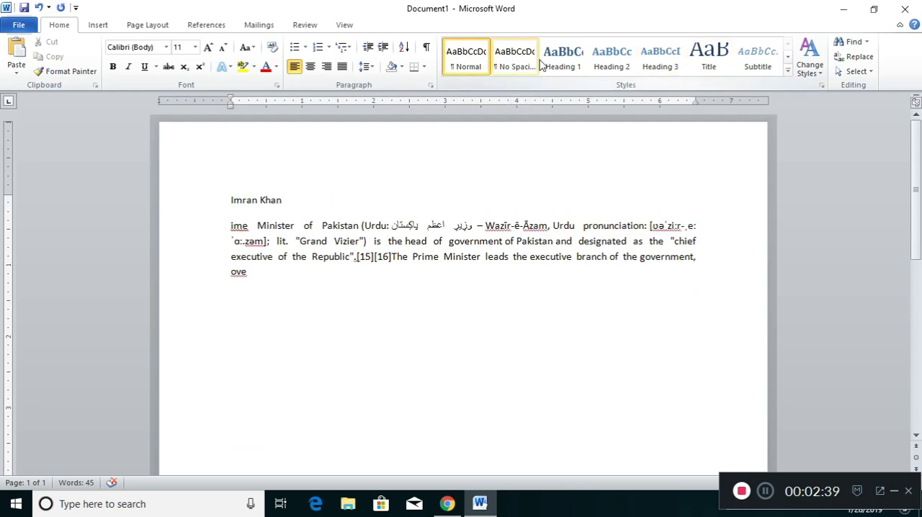
right_click(508, 66)
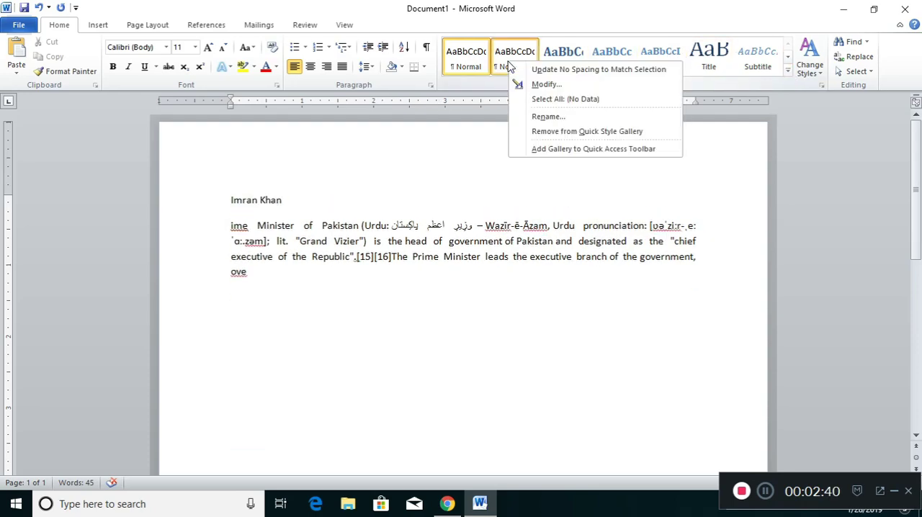
left_click(556, 132)
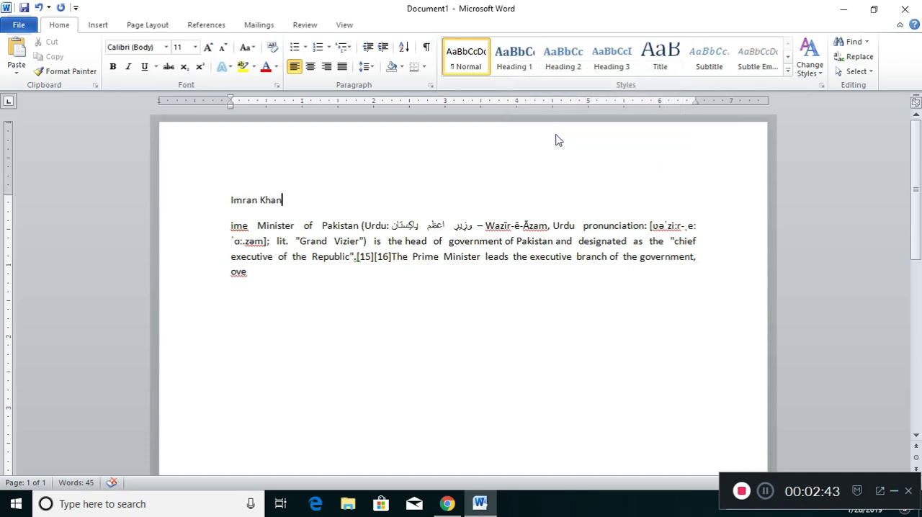
right_click(514, 64)
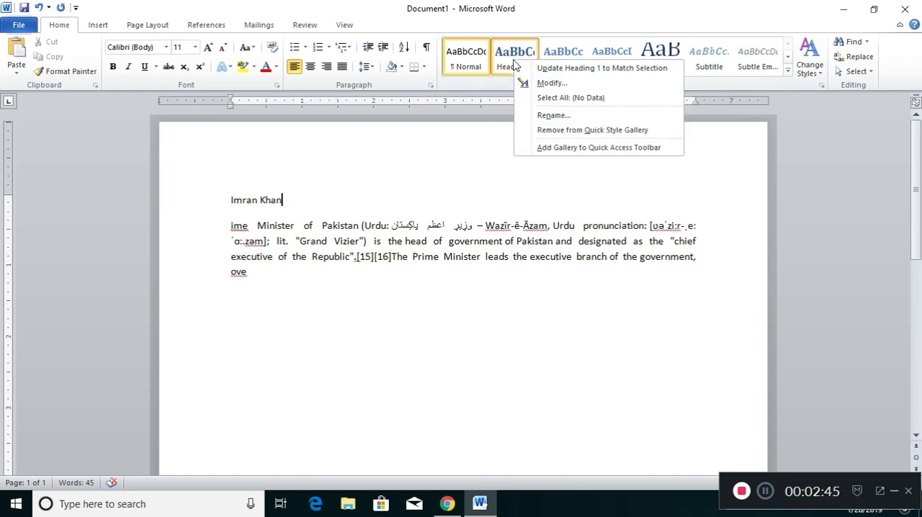
left_click(566, 130)
right_click(510, 64)
left_click(547, 130)
right_click(511, 63)
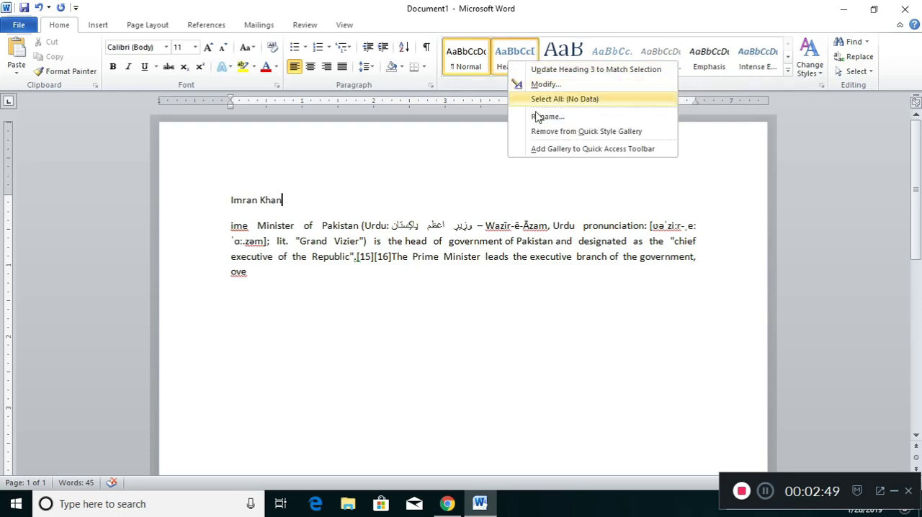
left_click(545, 131)
right_click(511, 63)
left_click(548, 130)
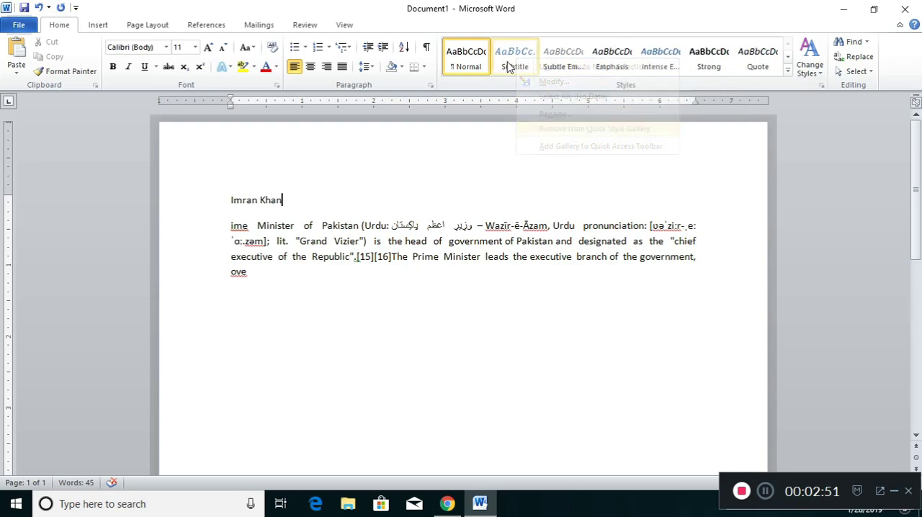
left_click(541, 128)
left_click(544, 127)
left_click(544, 120)
right_click(513, 62)
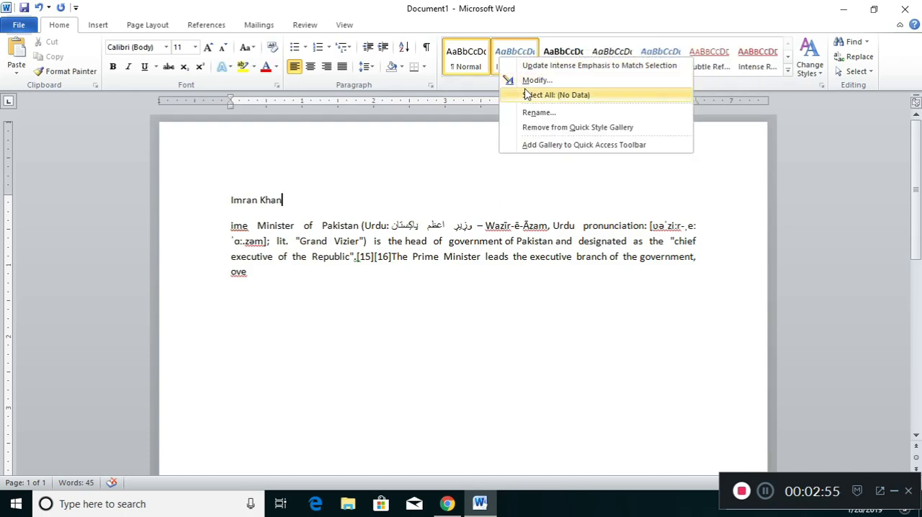
left_click(544, 127)
right_click(512, 63)
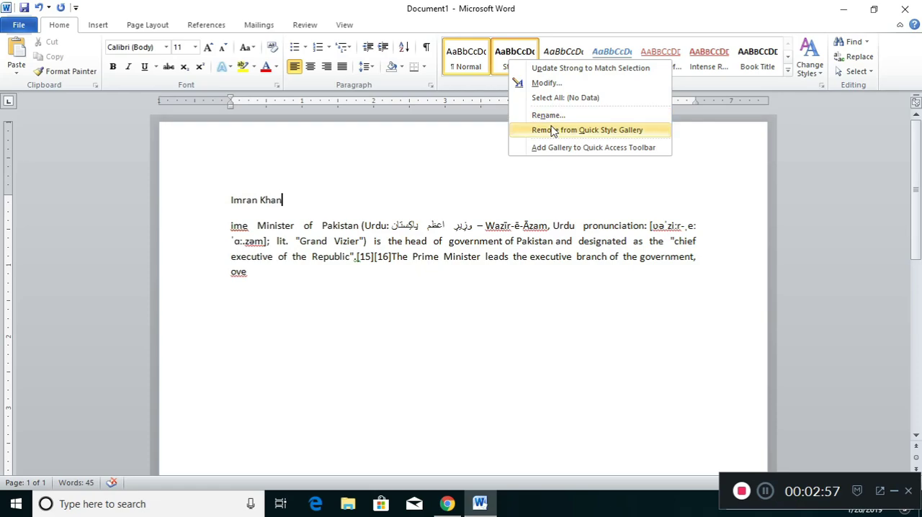
left_click(552, 130)
right_click(512, 62)
left_click(548, 122)
right_click(514, 60)
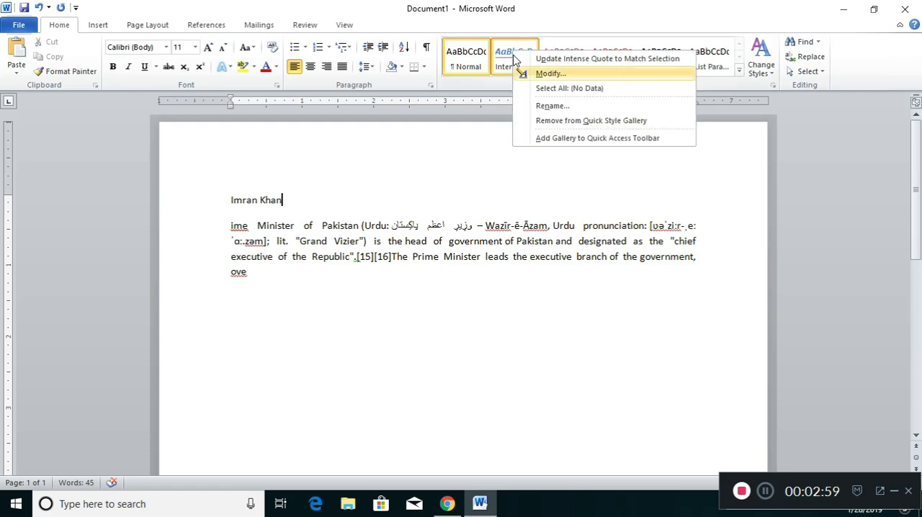
left_click(547, 120)
right_click(513, 62)
left_click(546, 121)
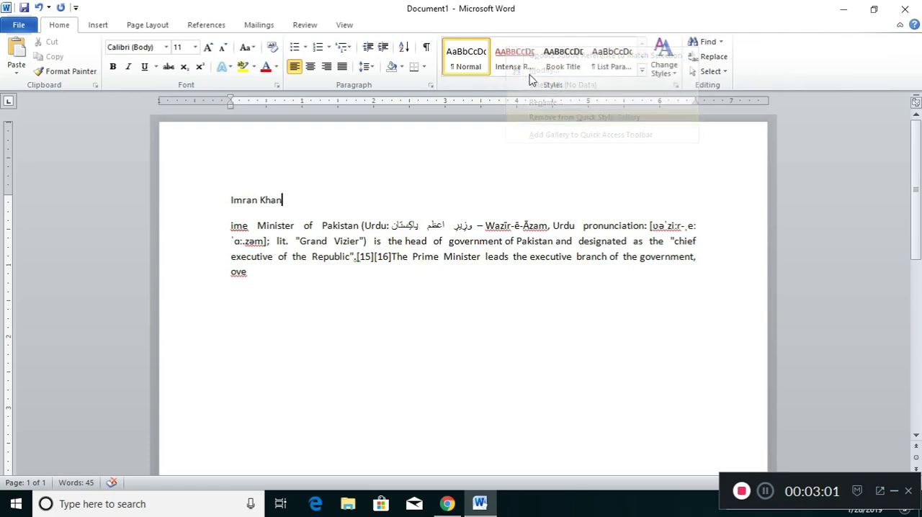
right_click(520, 62)
left_click(547, 127)
right_click(513, 62)
left_click(549, 128)
right_click(515, 62)
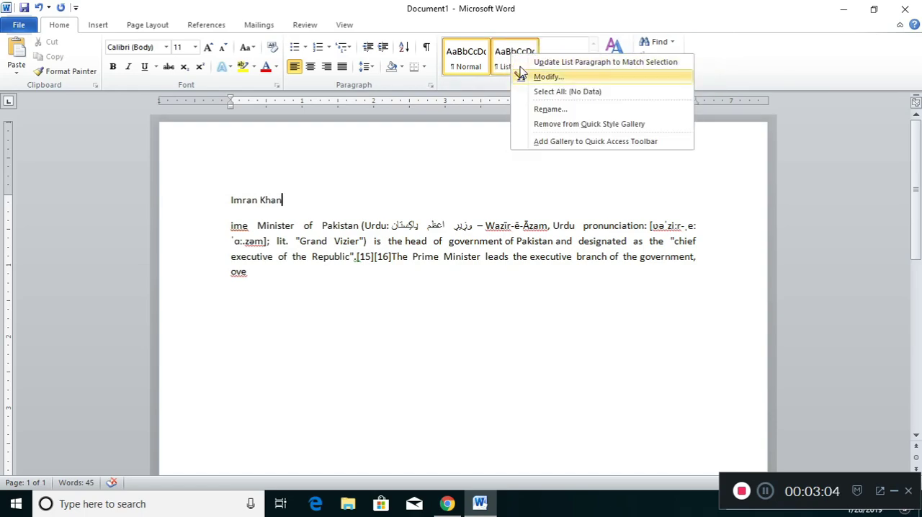
left_click(552, 127)
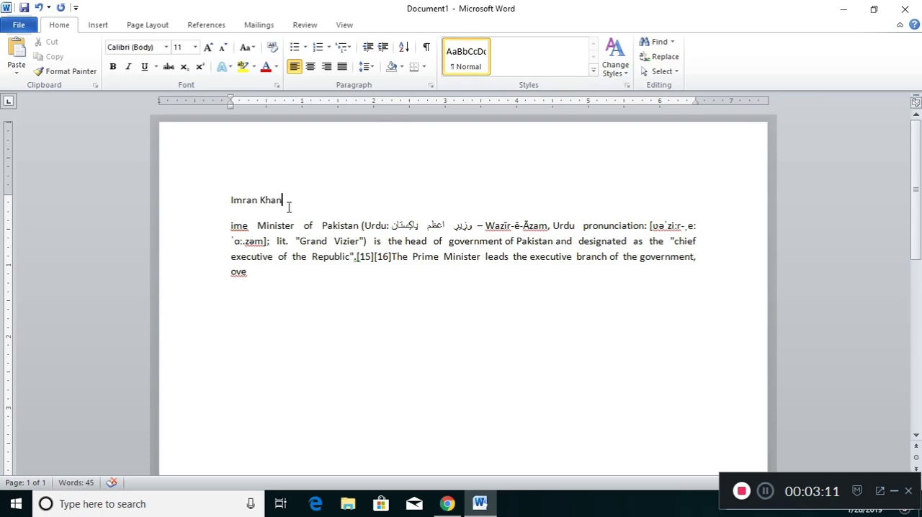
Step: Make the "Imran Khan" heading bold and enlarge it to 18 pt
left_click_drag(287, 205, 242, 204)
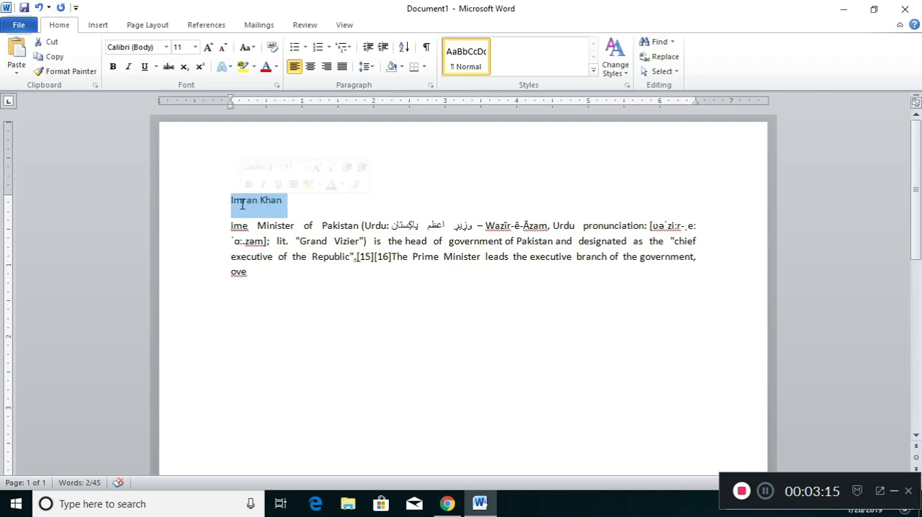
key("ctrl+b")
key("ctrl+shift+period")
key("ctrl+shift+period")
key("ctrl+shift+period")
key("ctrl+shift+period")
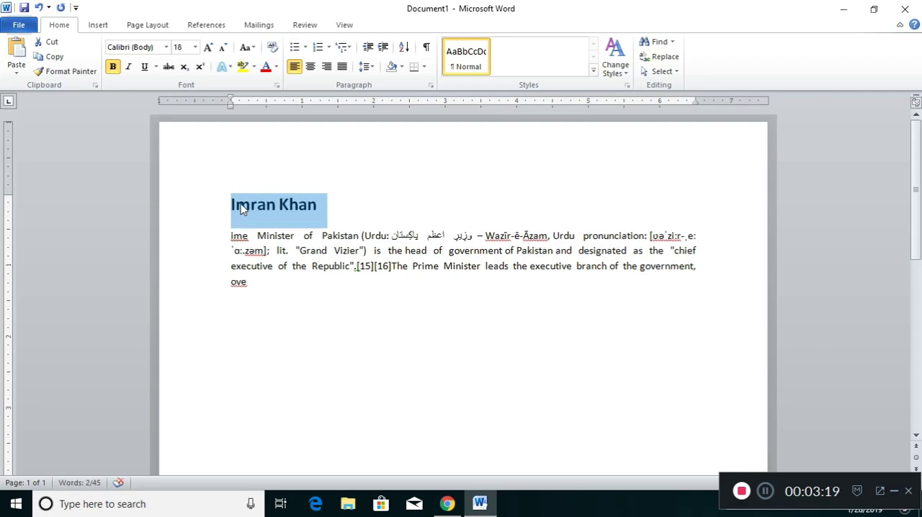
Step: Center the heading and insert an empty paragraph below it
key("ctrl+e")
key("End")
key("Down")
key("Up")
key("Return")
key("Up")
key("Down")
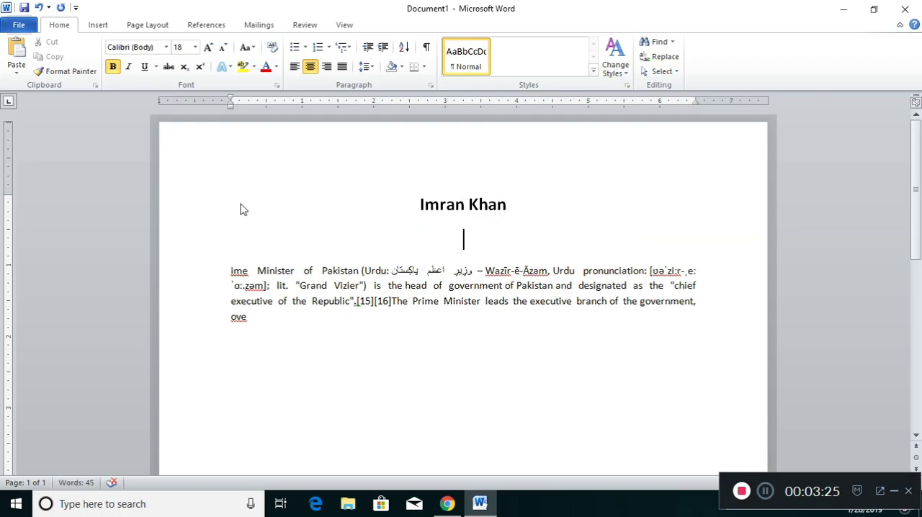
Step: Shrink the empty paragraph's font size to 2 pt
key("ctrl+bracketleft")
key("ctrl+bracketleft")
key("ctrl+bracketleft")
key("ctrl+bracketleft")
key("ctrl+bracketleft")
key("ctrl+bracketleft")
key("ctrl+bracketleft")
key("ctrl+bracketleft")
key("ctrl+bracketleft")
key("ctrl+bracketleft")
key("ctrl+bracketleft")
key("ctrl+bracketleft")
key("ctrl+bracketleft")
key("ctrl+bracketleft")
key("ctrl+bracketleft")
key("ctrl+bracketleft")
key("ctrl+bracketleft")
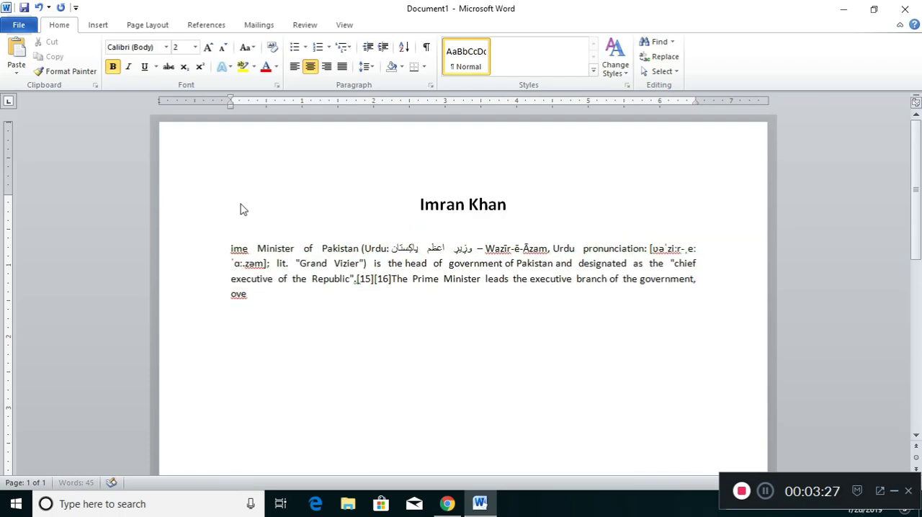
key("Home")
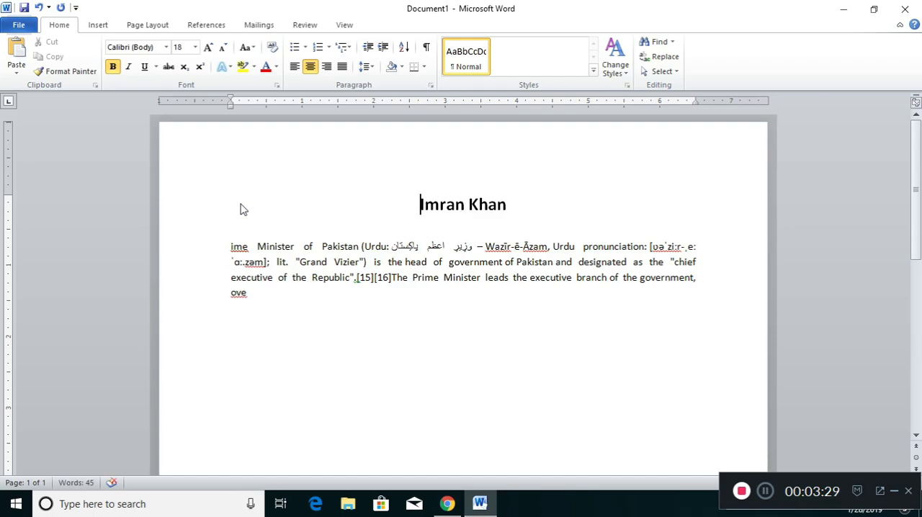
Step: Set the heading's font to Cambria with All caps
key("shift+End")
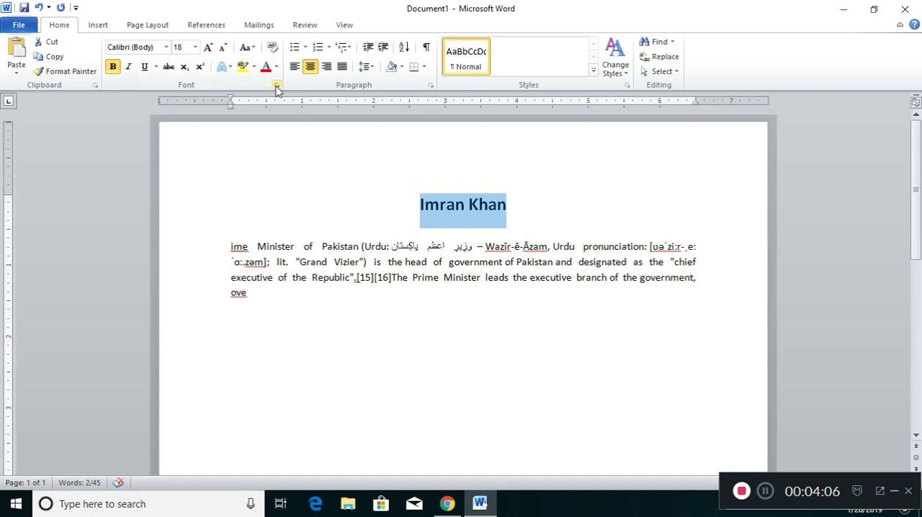
left_click(277, 85)
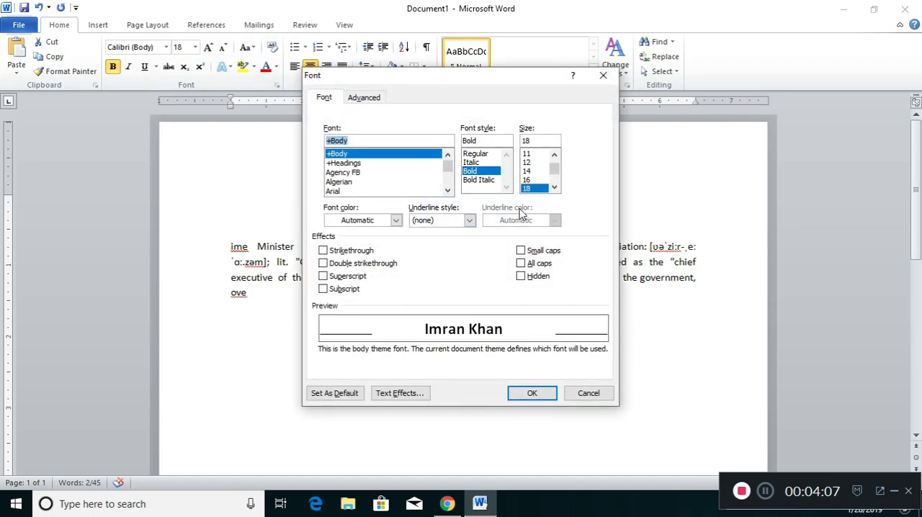
left_click(522, 263)
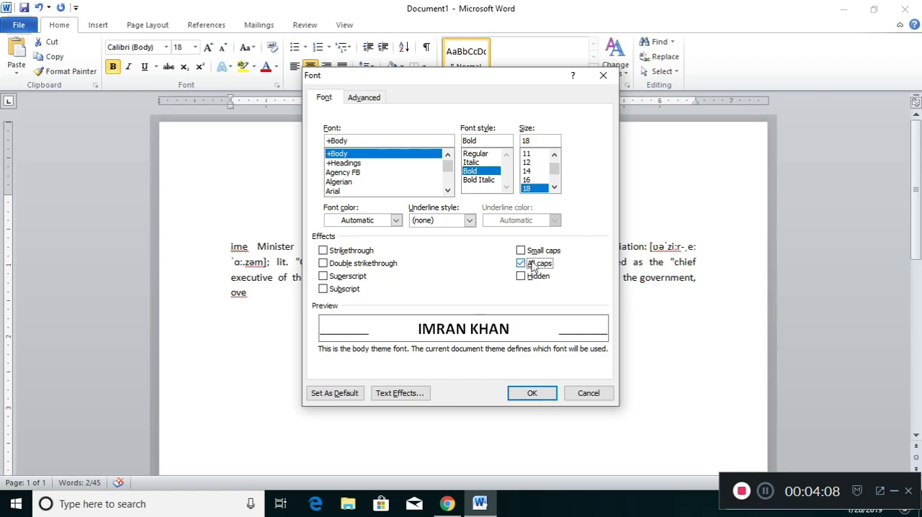
left_click(360, 141)
left_click_drag(360, 142, 301, 143)
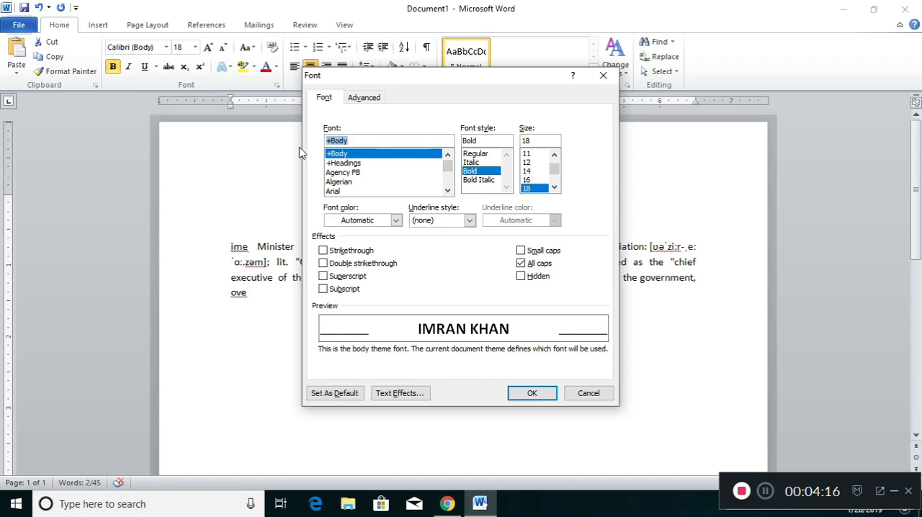
type("cambria")
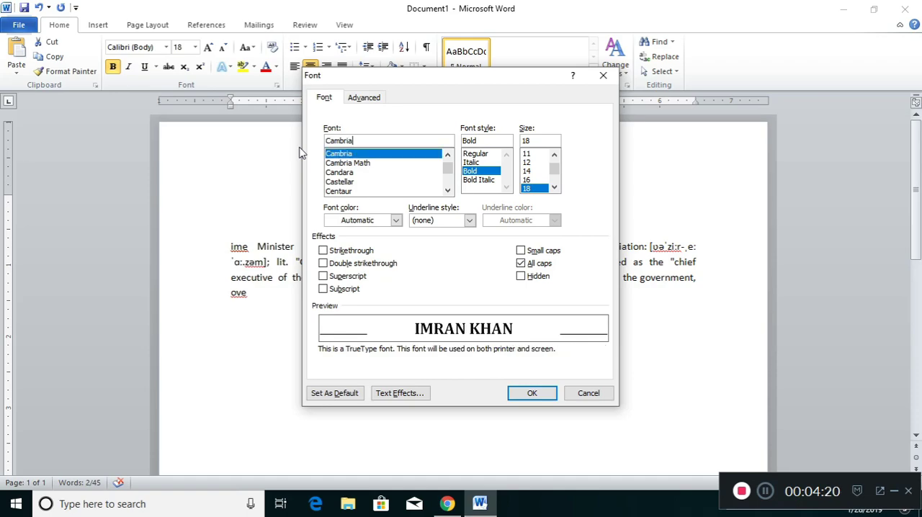
left_click(531, 393)
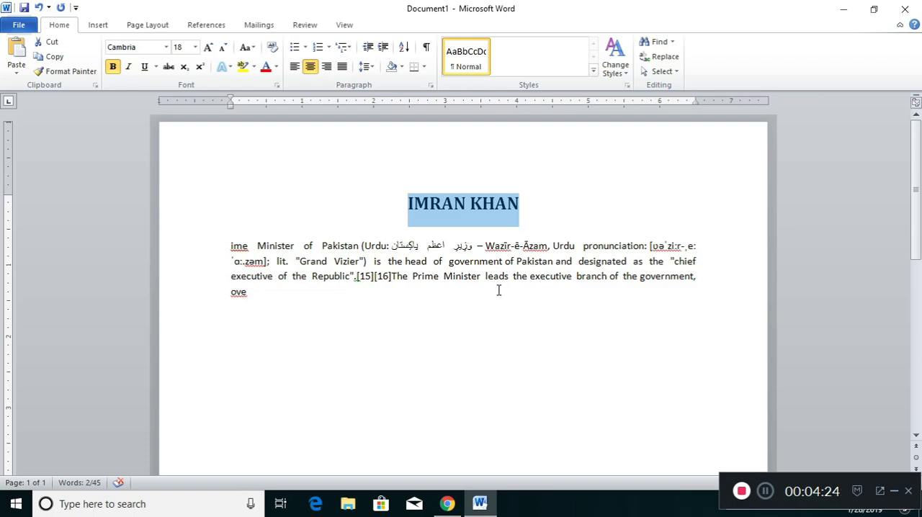
Step: Underline the heading and set its font color to dark red
key("ctrl+u")
left_click(547, 245)
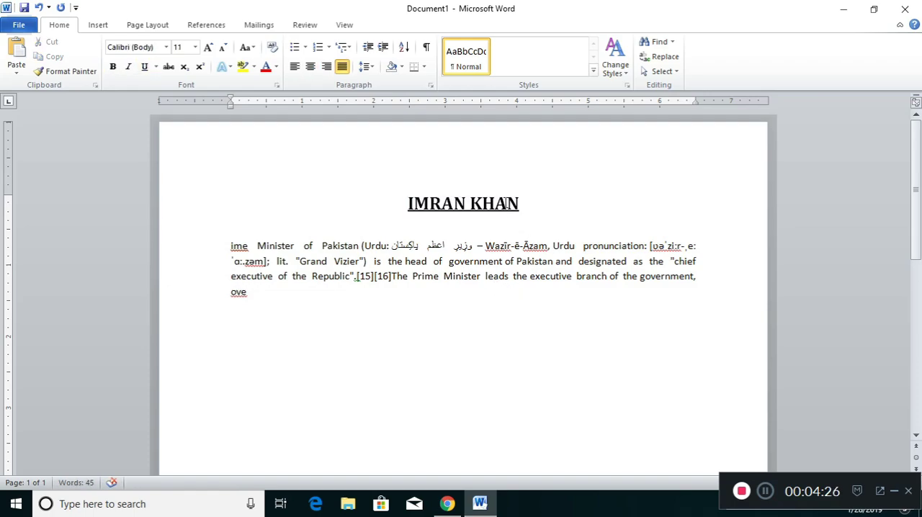
left_click_drag(522, 206, 430, 207)
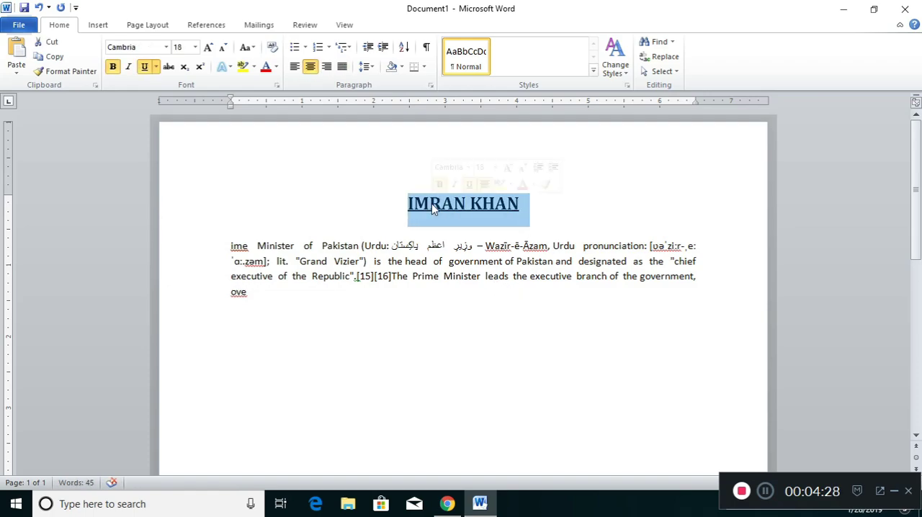
left_click(461, 231)
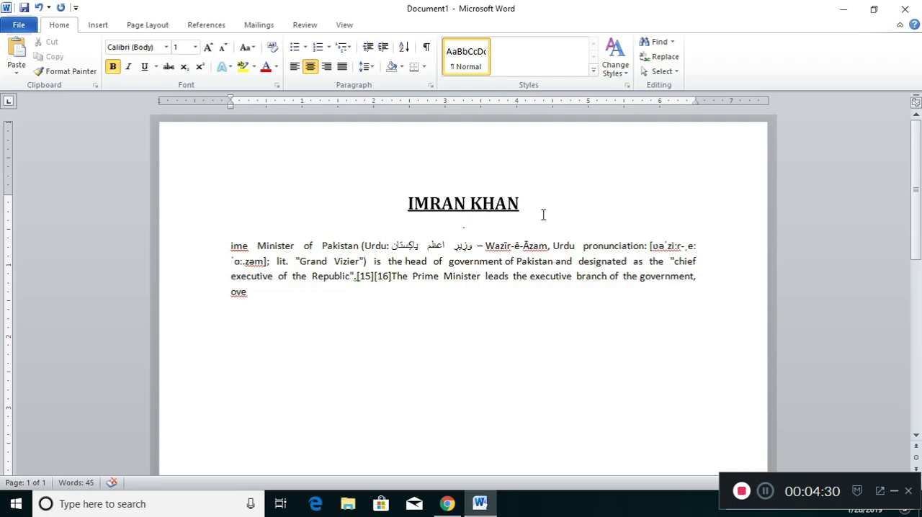
left_click_drag(532, 203, 406, 205)
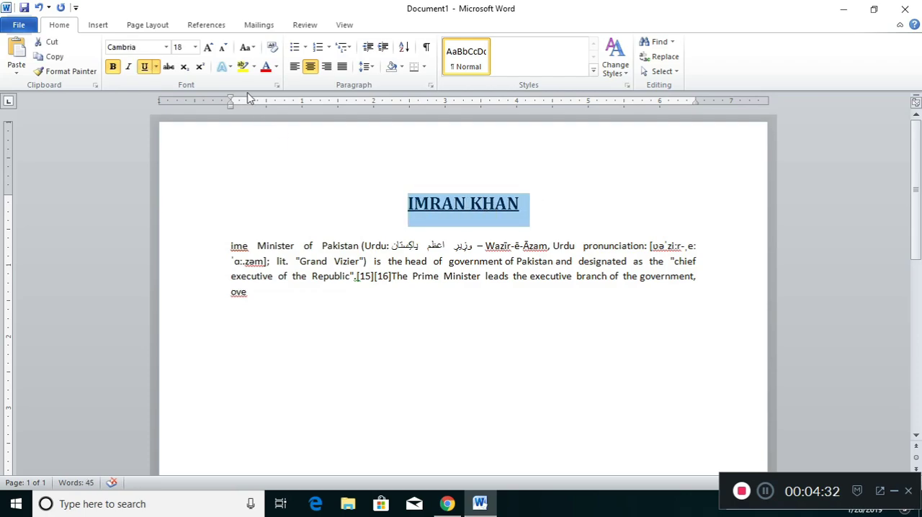
left_click(275, 67)
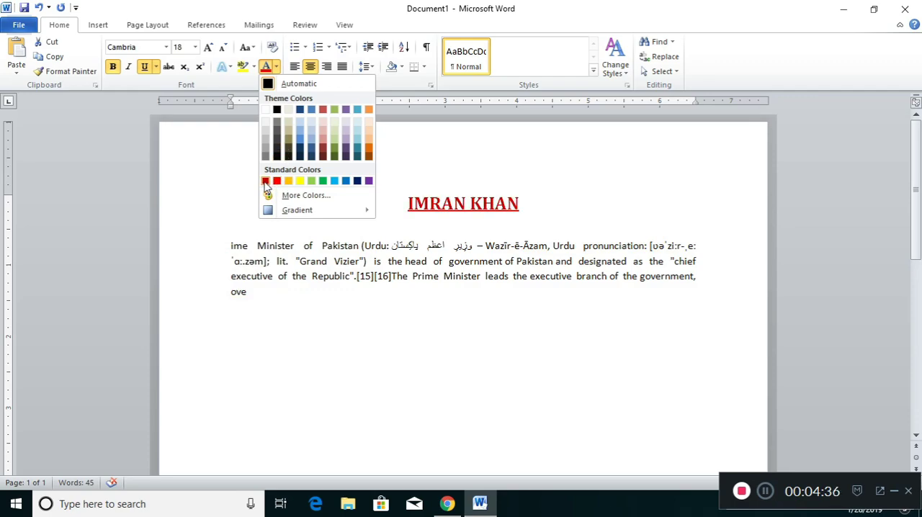
left_click(265, 181)
left_click(444, 227)
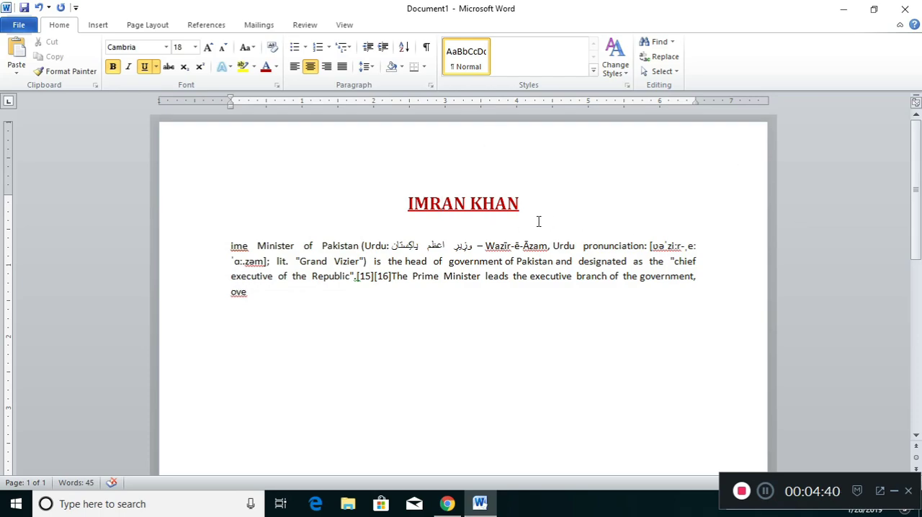
Step: Complete the body paragraph's truncated first word as "Prime"
left_click(253, 245)
type("Pr")
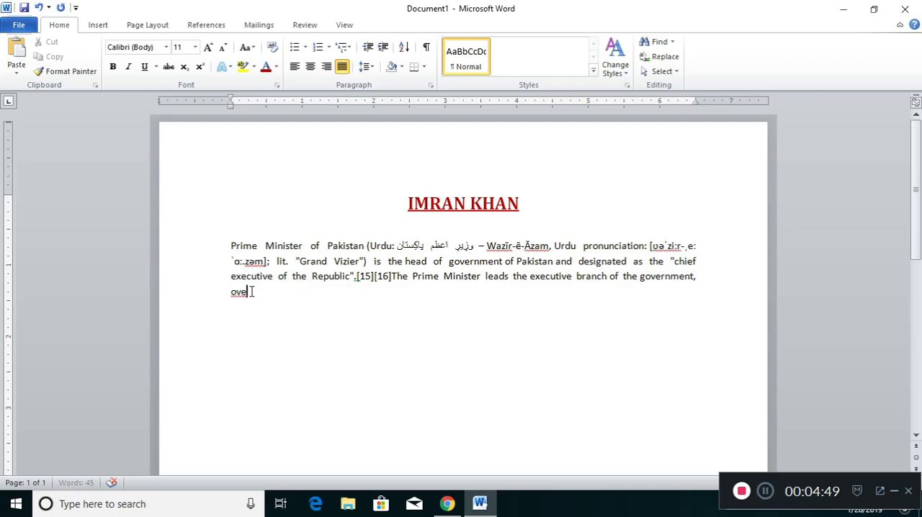
Step: Set the body paragraph's spacing after to 0 pt
left_click_drag(247, 291, 239, 246)
left_click(430, 85)
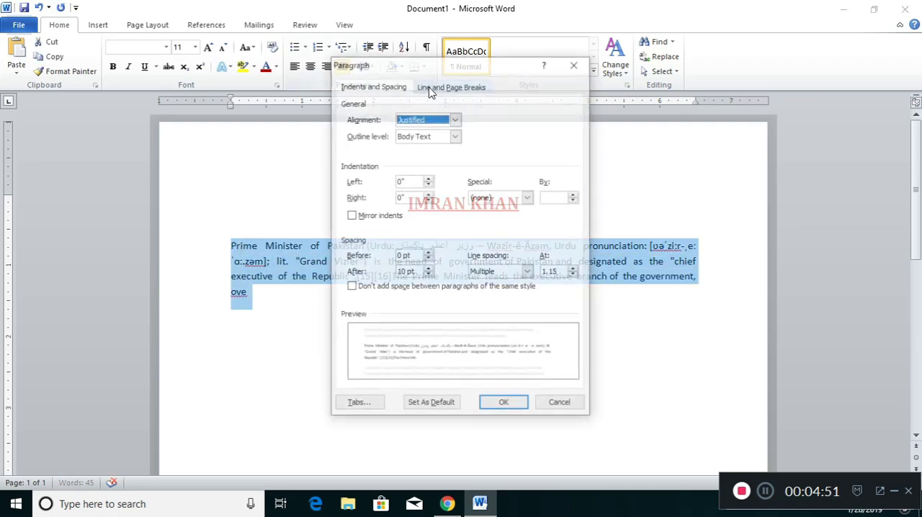
left_click(405, 272)
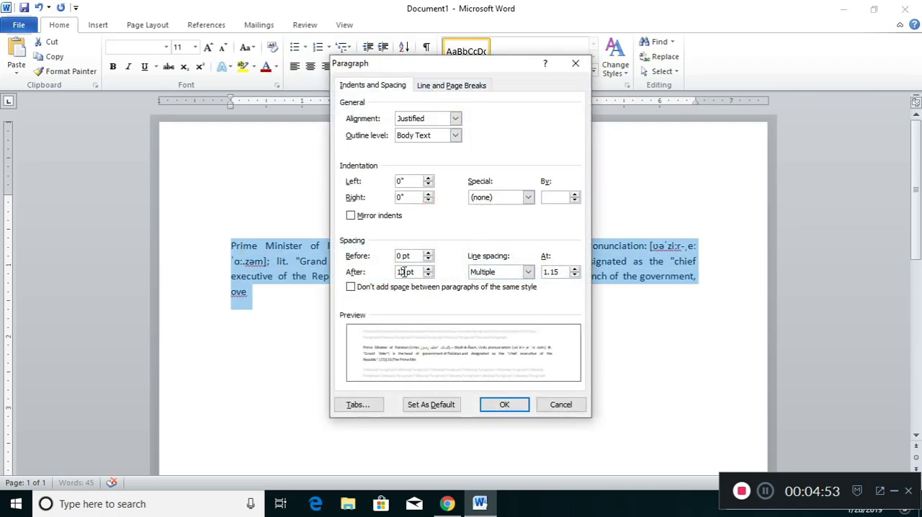
key("Delete")
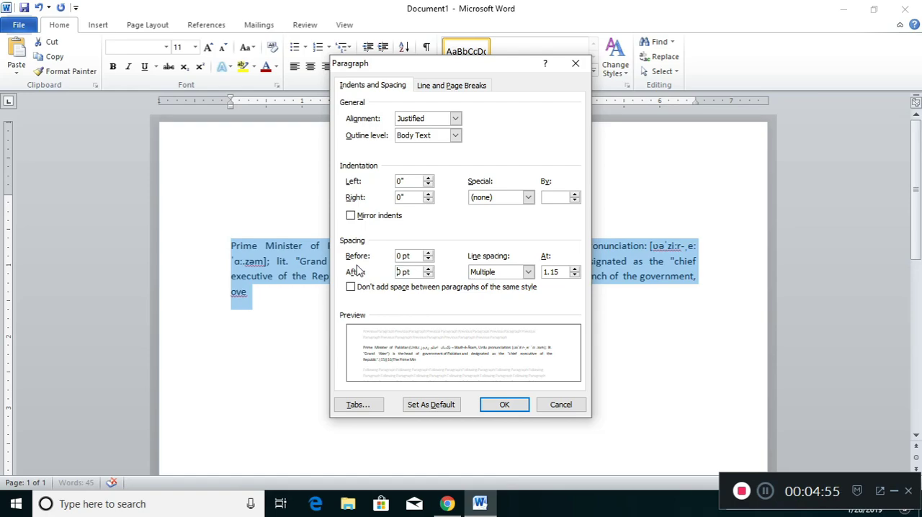
key("Tab")
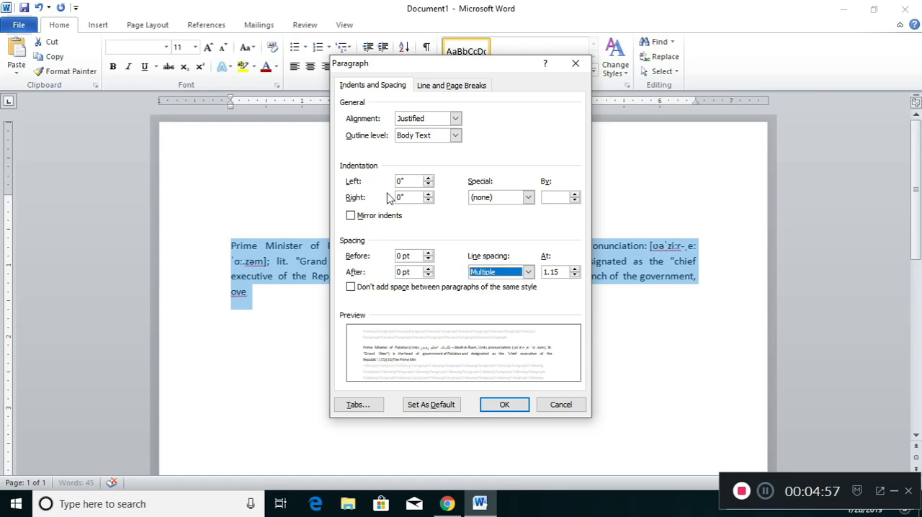
left_click(508, 404)
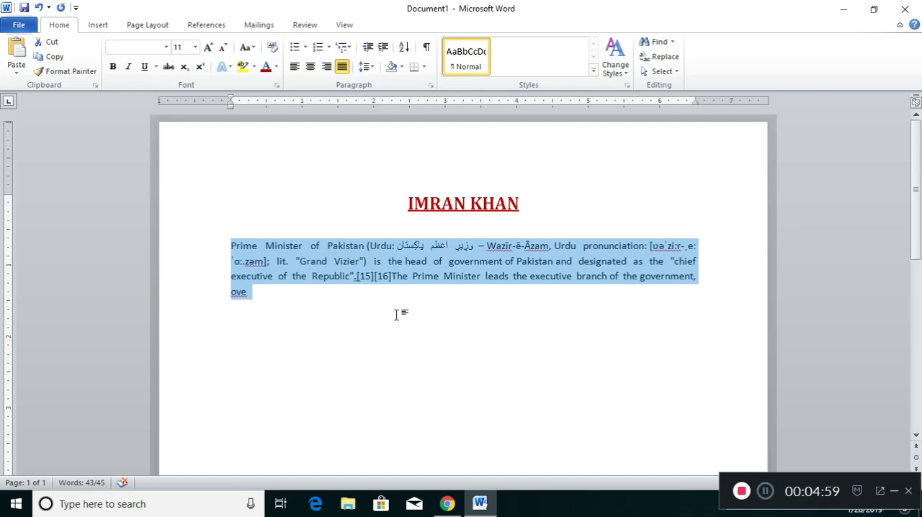
Step: Append "ok." to the end of the body paragraph and indent its first line with a tab
left_click(370, 304)
left_click(277, 296)
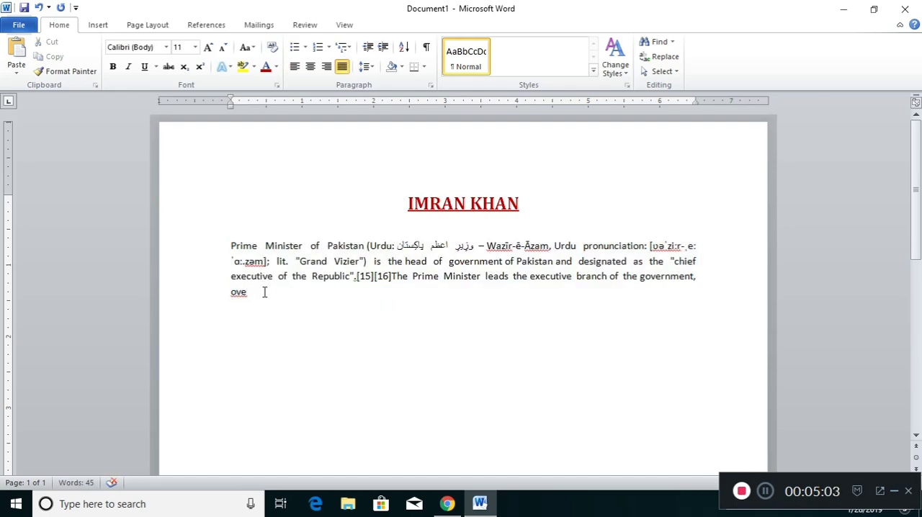
type("ok.")
left_click(231, 246)
key("Tab")
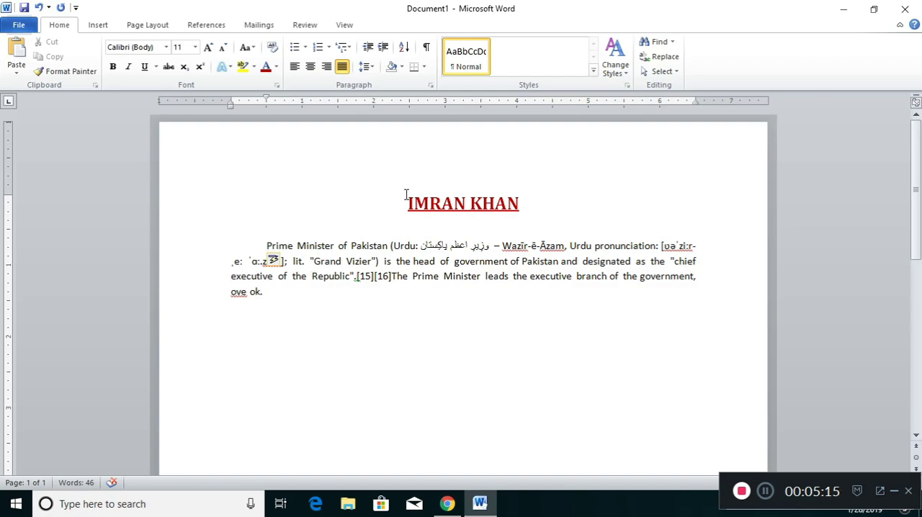
Step: Create a new style named Heading from the formatted title and confirm its Modify Style settings
left_click(482, 204)
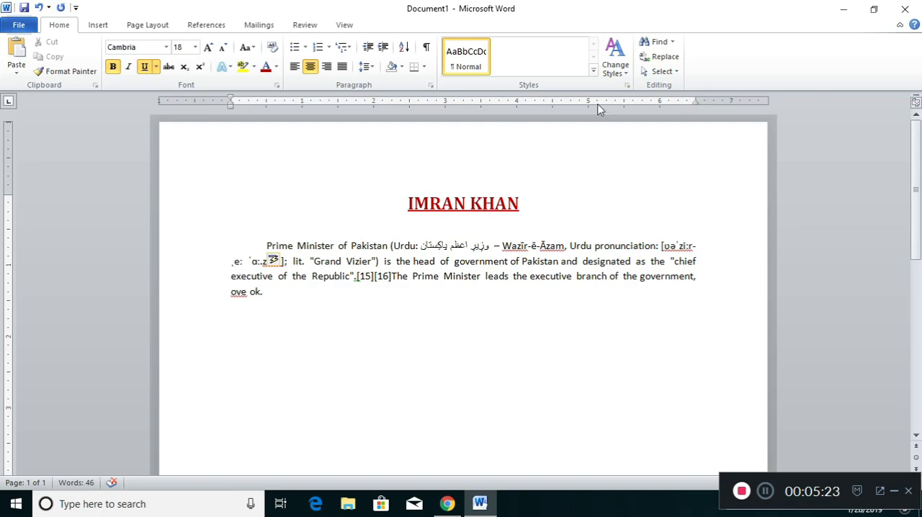
left_click(594, 70)
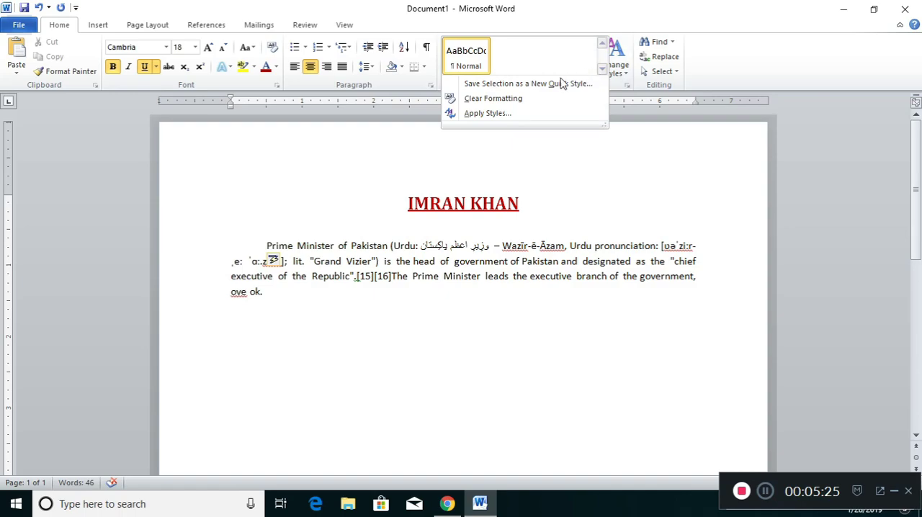
left_click(496, 113)
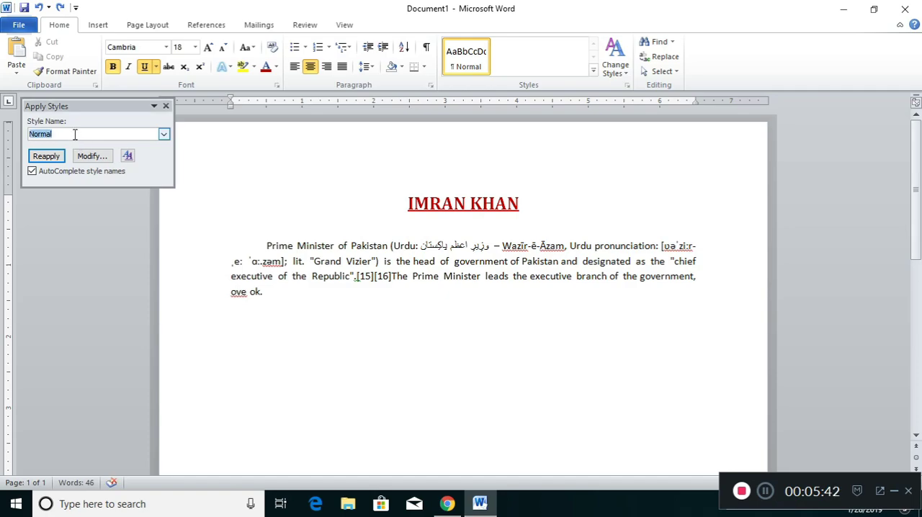
type("Hend")
key("BackSpace")
key("BackSpace")
type("e")
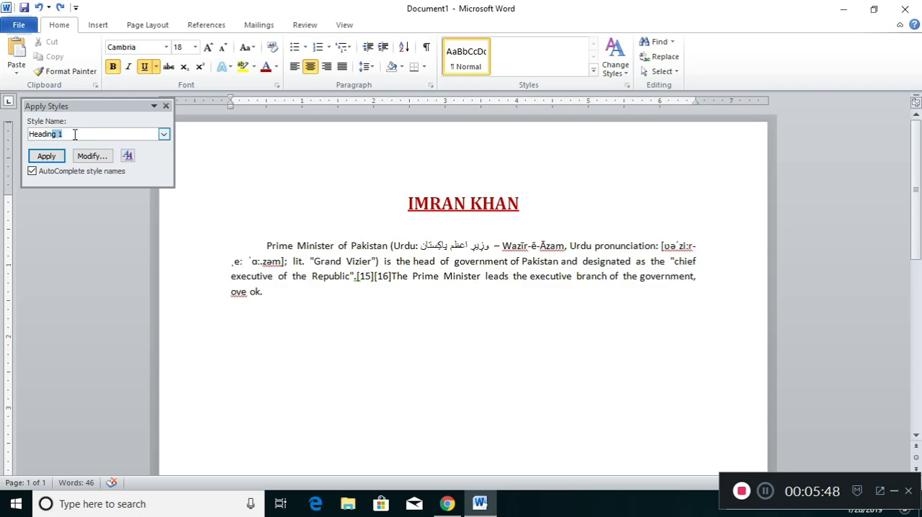
key("Delete")
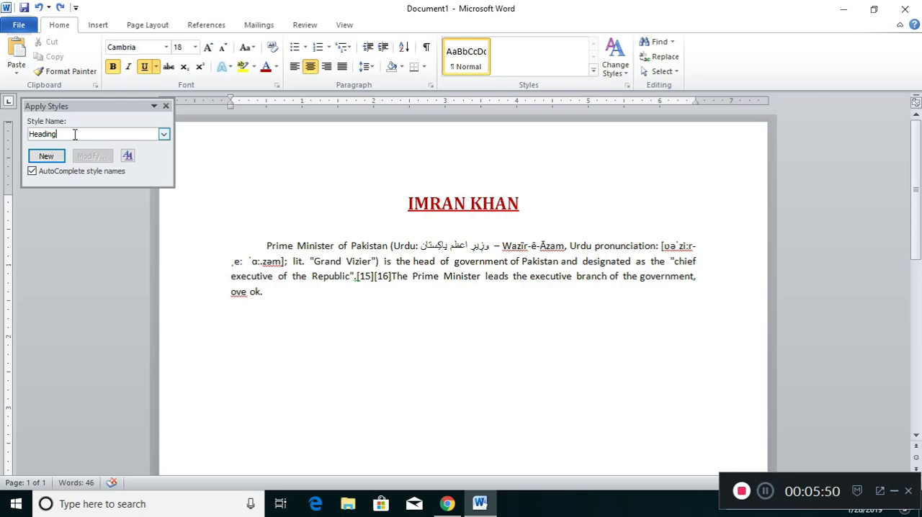
left_click(44, 159)
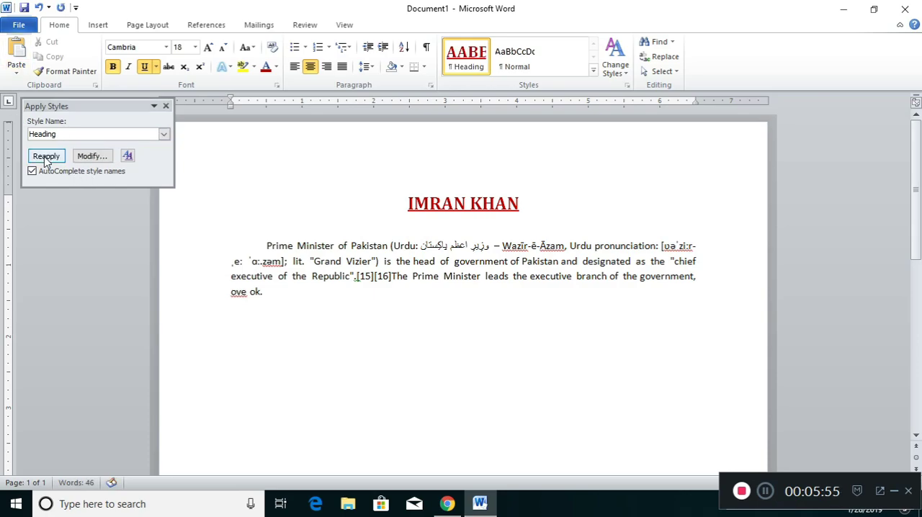
left_click(90, 156)
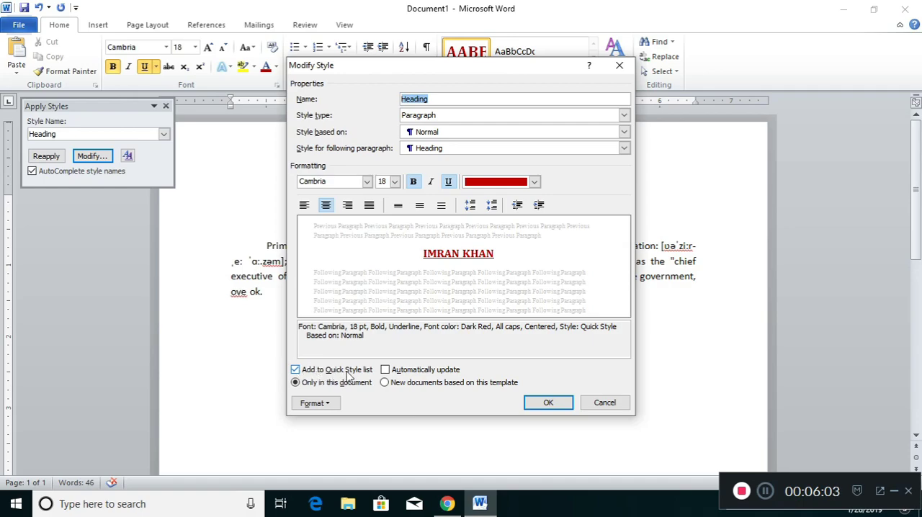
left_click(551, 405)
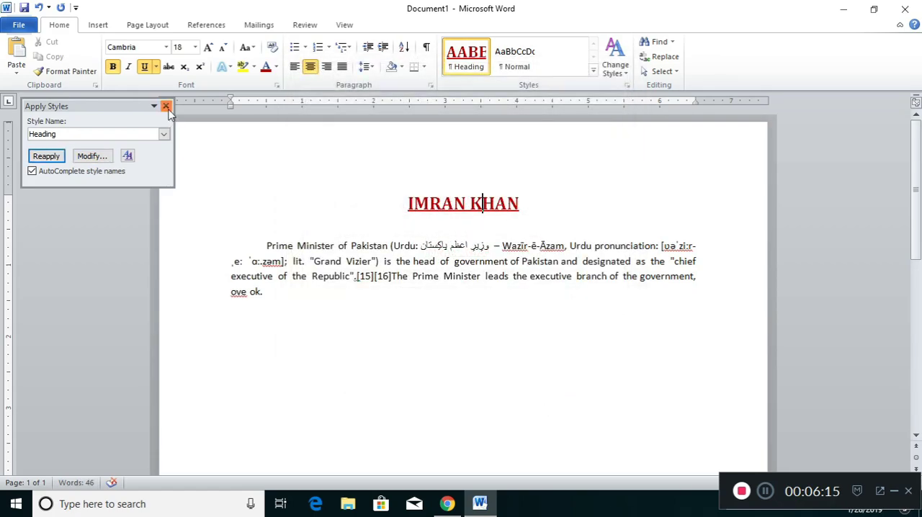
left_click(165, 107)
Step: Add a new line below the body paragraph reading "My name is khan"
left_click(330, 338)
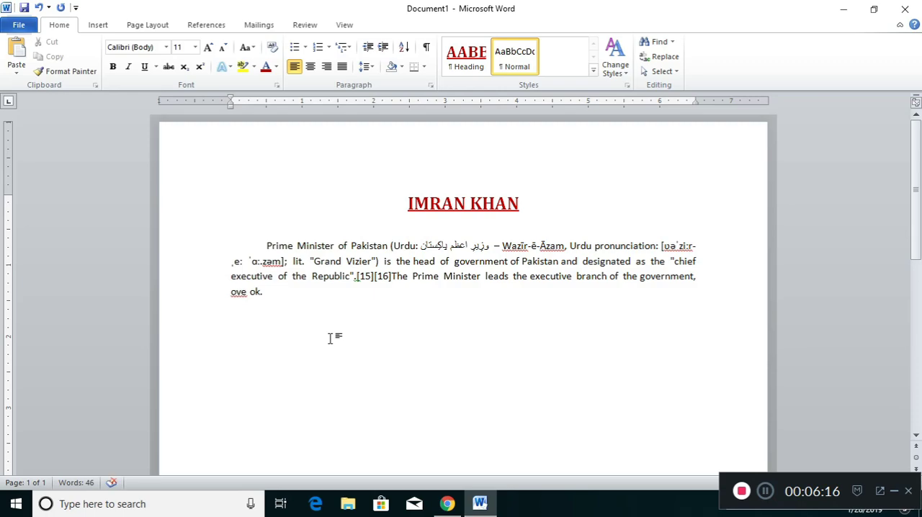
key("Return")
type("My name is khan")
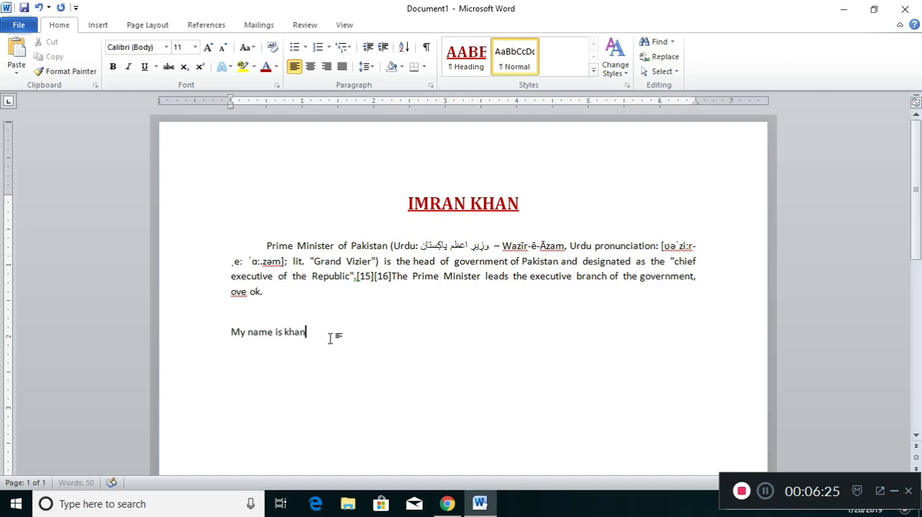
Step: Apply the Heading style to the new line
left_click(470, 53)
left_click(477, 67)
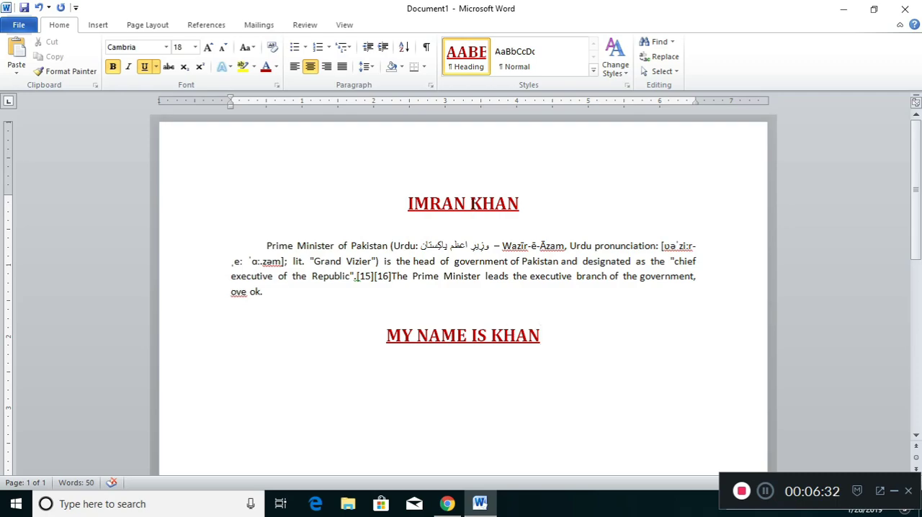
left_click(467, 337)
left_click(455, 337)
Step: Undo the Heading style and the typed line
key("ctrl+z")
key("ctrl+z")
key("ctrl+z")
key("ctrl+z")
key("ctrl+z")
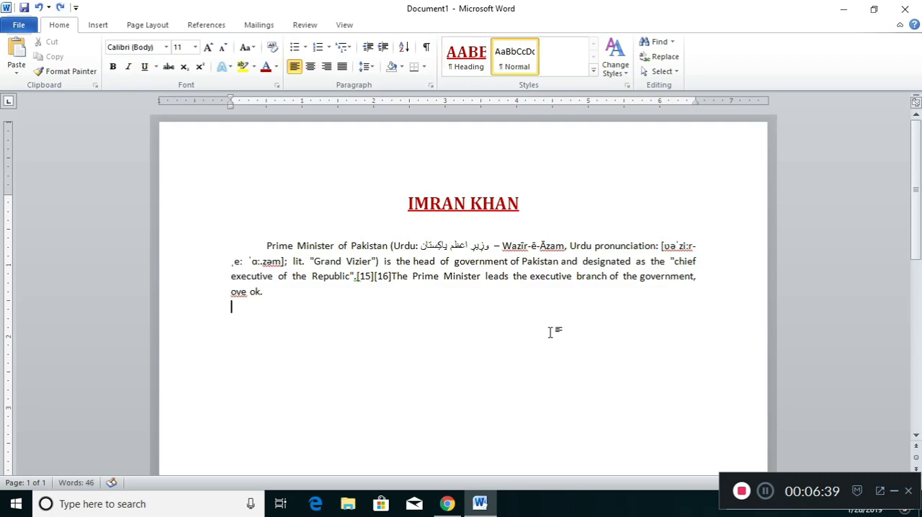
Step: Create a new style named Text from the body paragraph and confirm its Modify Style settings
left_click(297, 261)
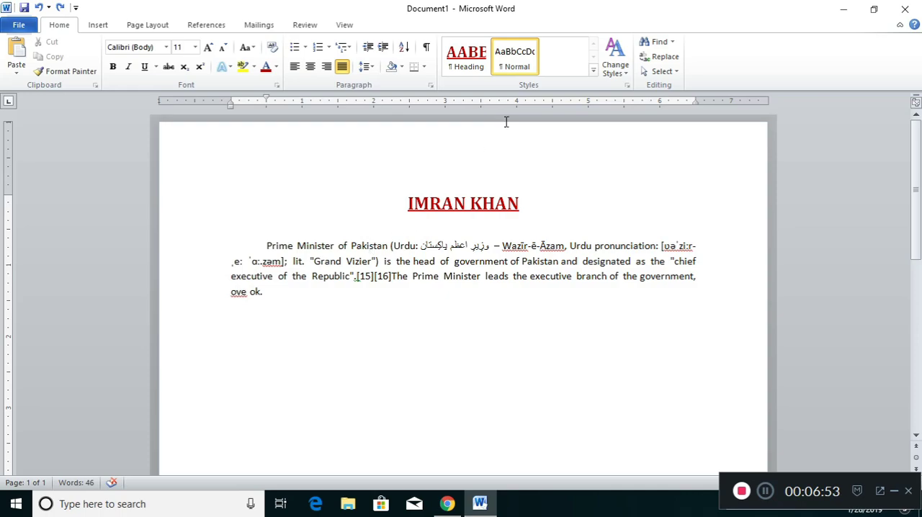
left_click(593, 69)
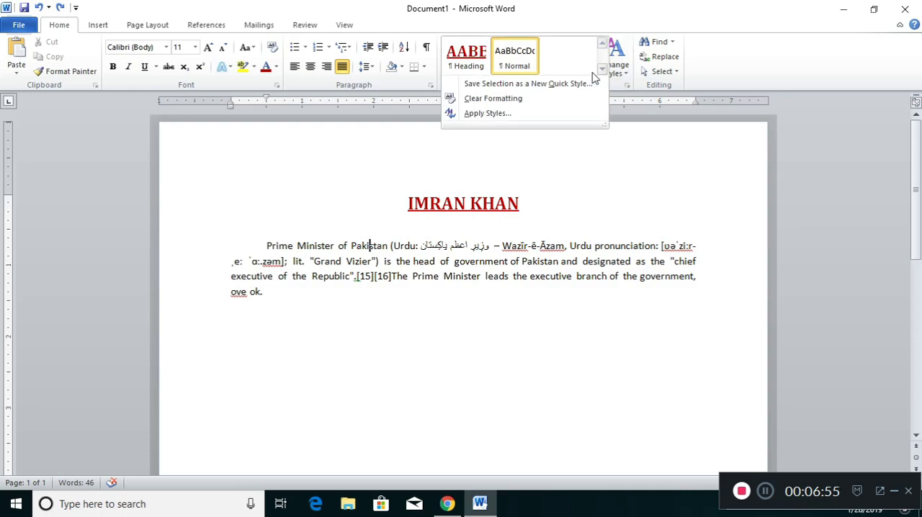
left_click(506, 114)
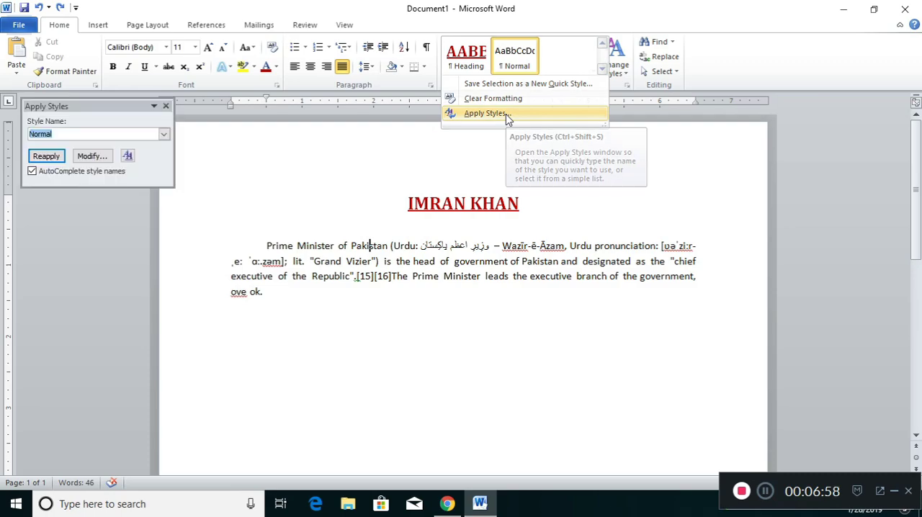
left_click(62, 134)
key("BackSpace")
key("BackSpace")
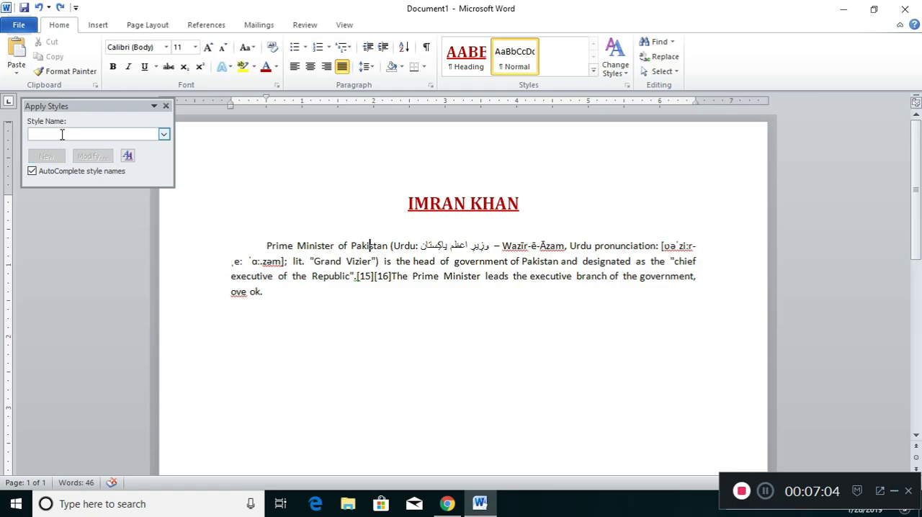
type("y")
key("BackSpace")
type("Tr")
type("xt")
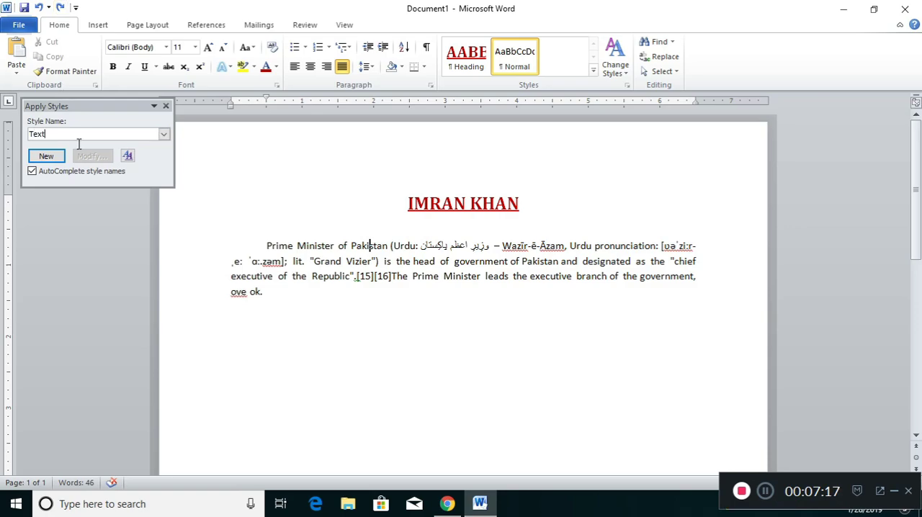
left_click(45, 157)
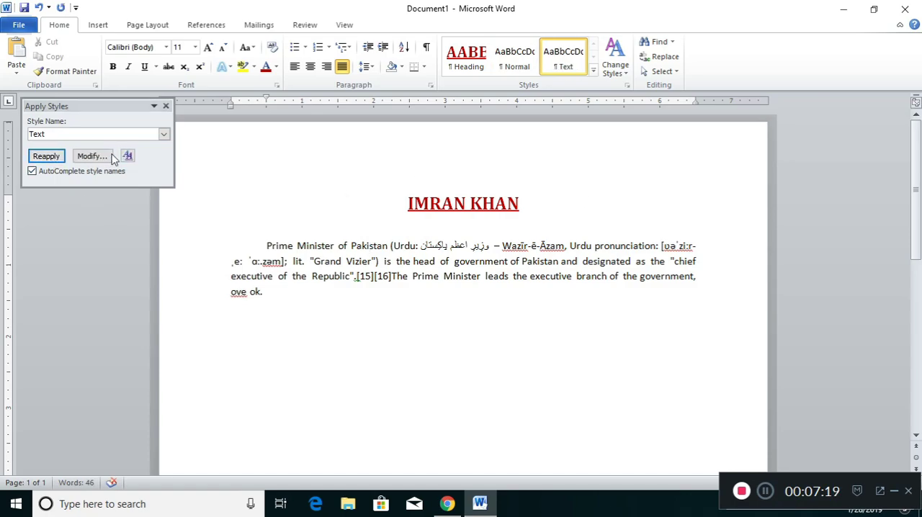
left_click(99, 159)
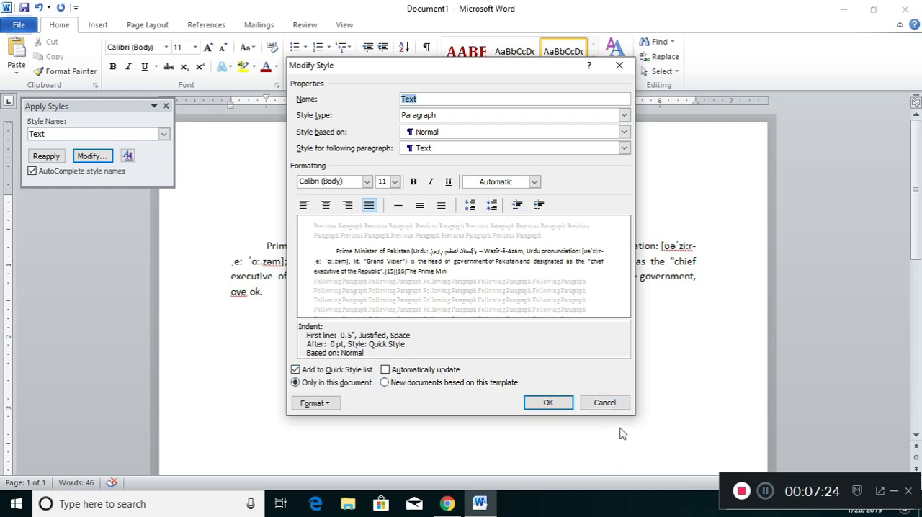
left_click(549, 403)
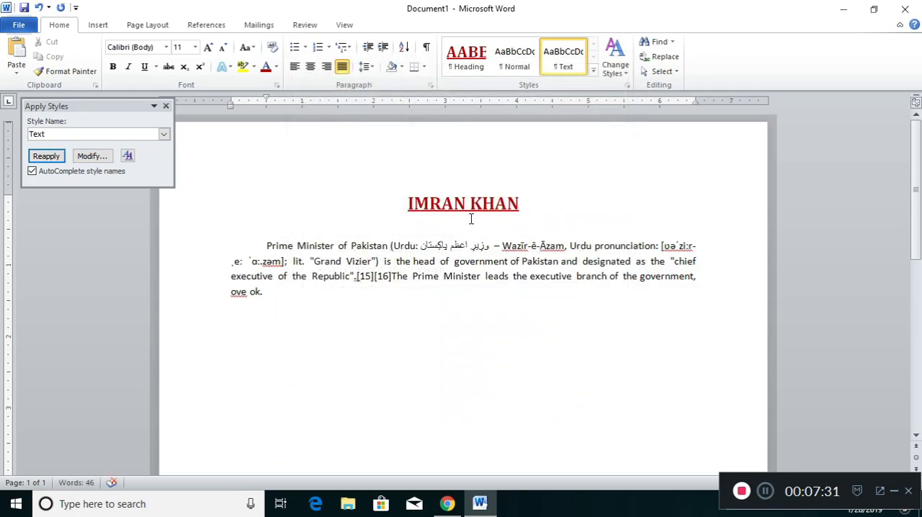
left_click(166, 106)
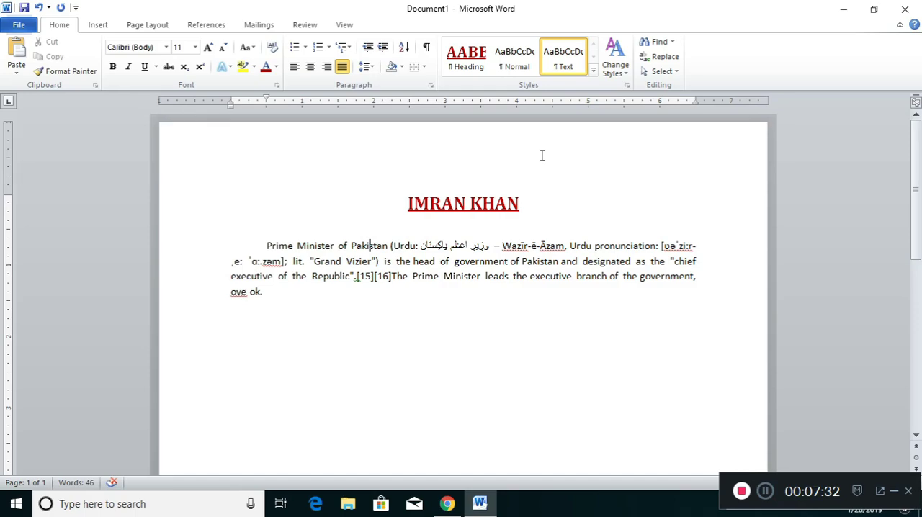
Step: Add empty lines below the body paragraph
key("Return")
type("dfda")
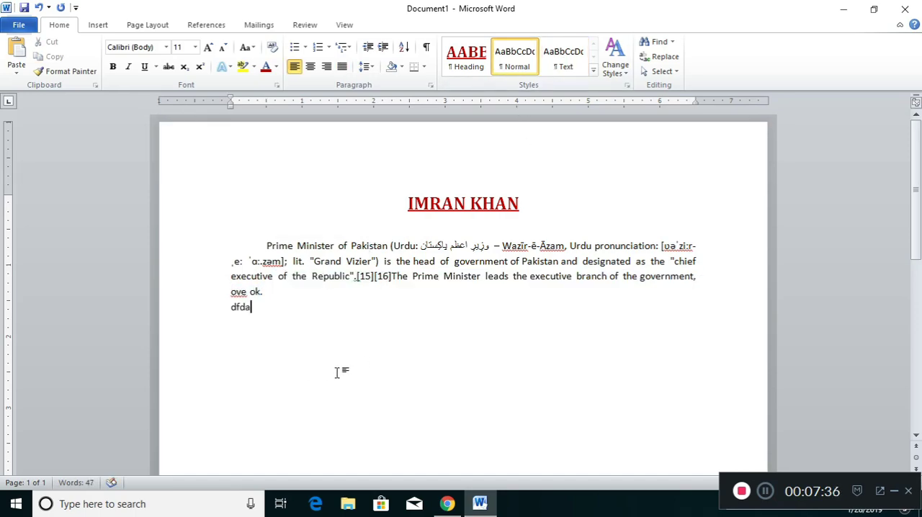
key("BackSpace")
key("BackSpace")
key("BackSpace")
key("BackSpace")
key("Return")
Step: Copy the Wikipedia paragraph beginning "Constitutionally" and paste it into the document below the body paragraph
key("alt+Tab")
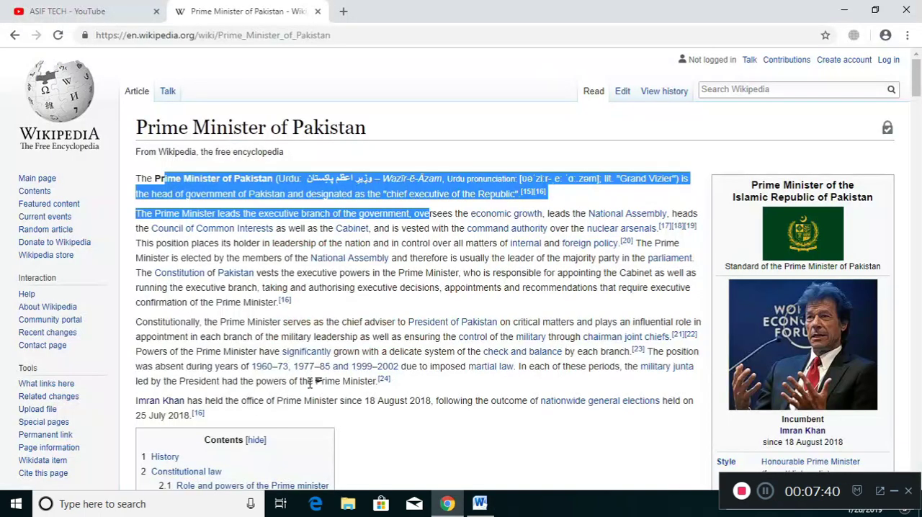
left_click(405, 333)
left_click_drag(406, 391, 135, 321)
left_click(135, 322)
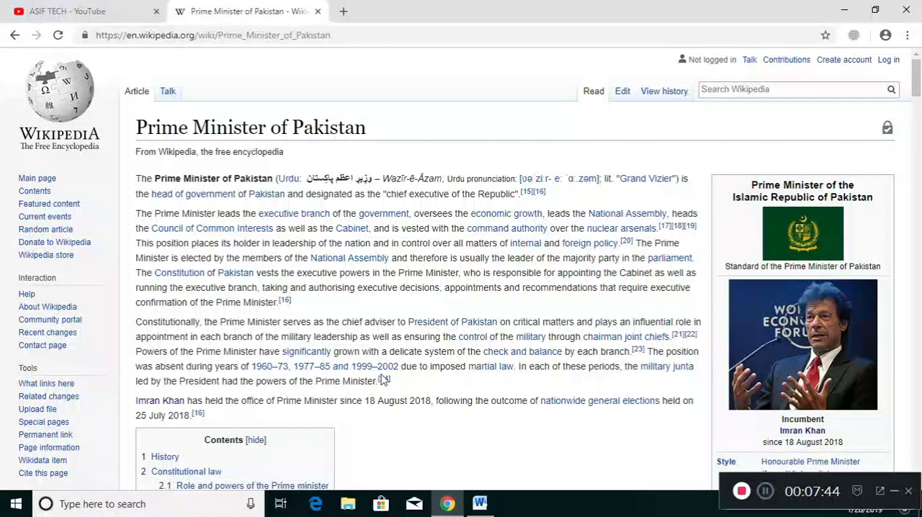
left_click_drag(405, 382, 139, 326)
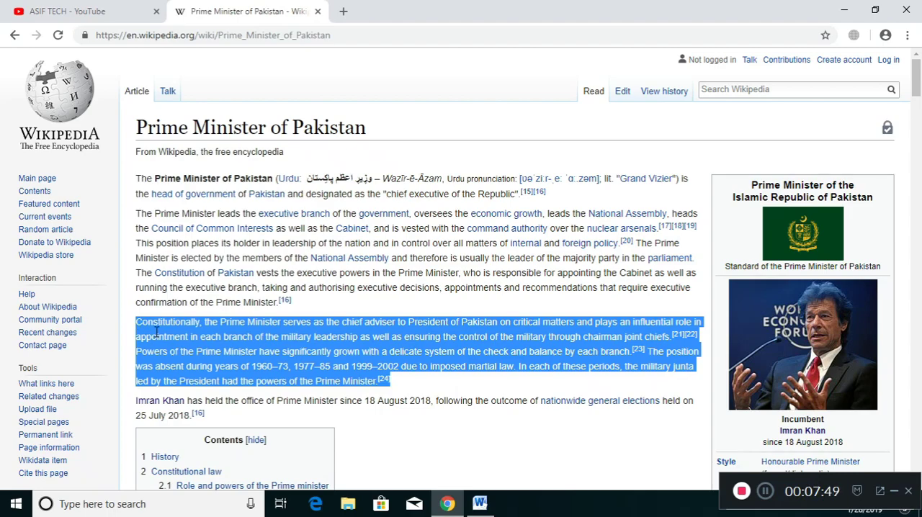
key("alt+Tab")
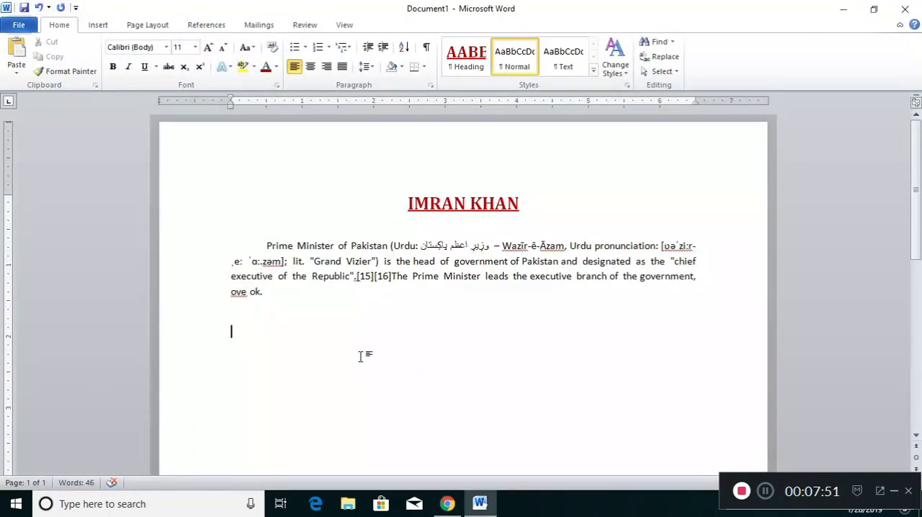
type("Constitutionally, the Prime Minister serves as the chief adviser to President of Pakistan on critical matters and plays an influential role in appointment in each branch of the military leadership as well as ensuring the control of the military through chairman joint chiefs.[21][22]Powers of the Prime Minister have significantly grown with a delicate system of the check and balance by each branch.[23] The position was absent during years of 1960–73, 1977–85 and 1999–2002 due to imposed martial law. In each of these periods, the military juntaled by the President had the powers of the Prime Minister.[24]")
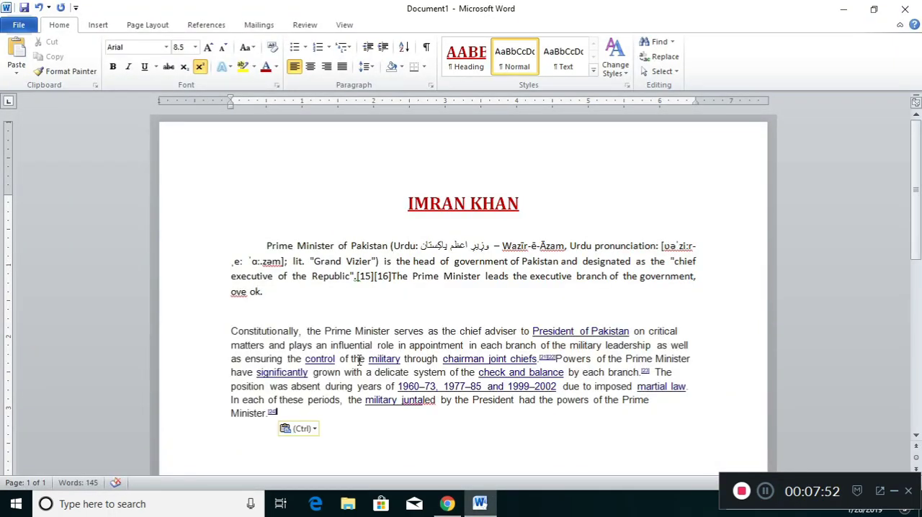
Step: Apply the Text style to the pasted paragraph and remove its hyperlinks
triple_click(233, 331)
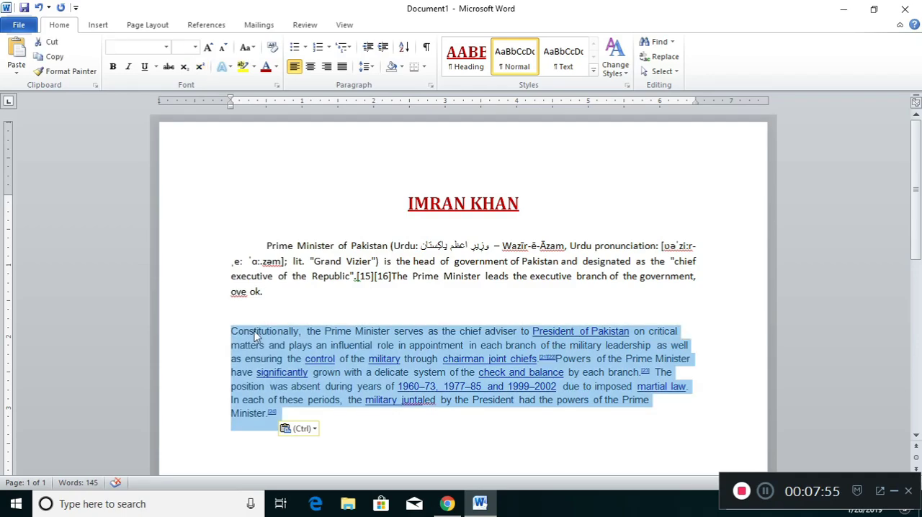
left_click(563, 67)
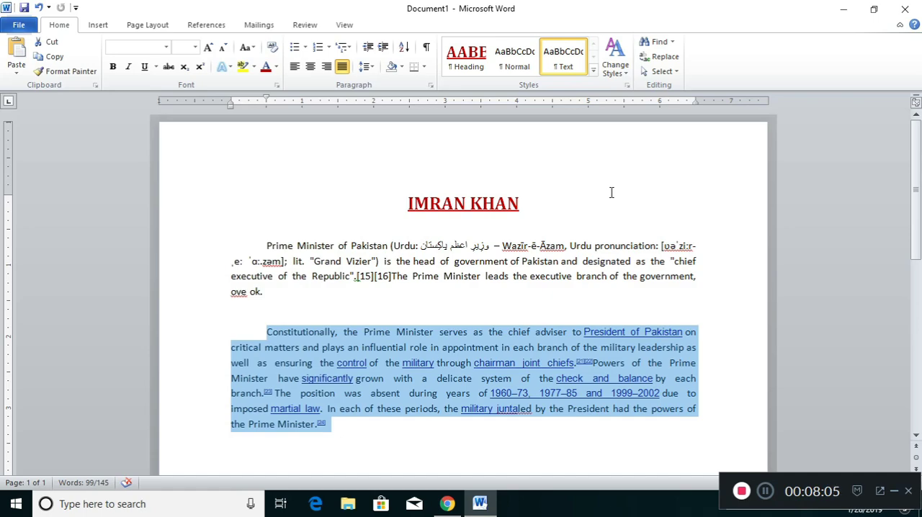
key("ctrl+shift+F9")
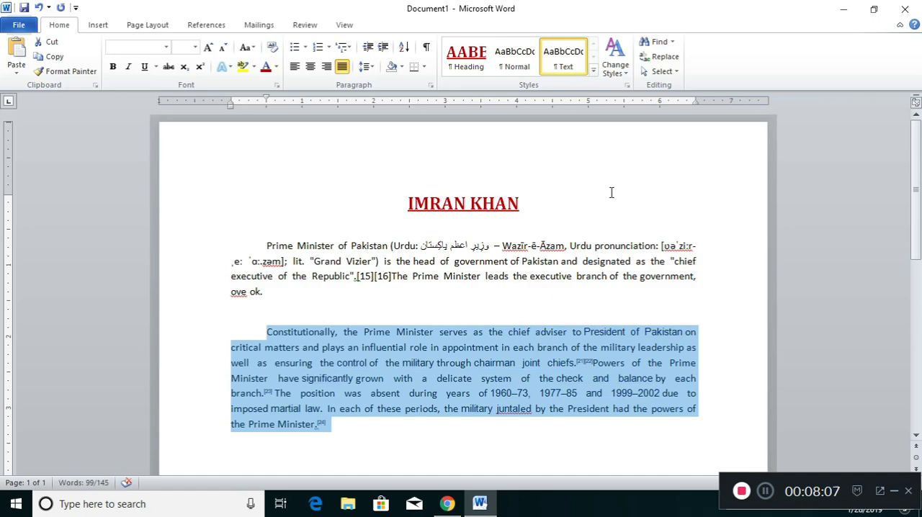
Step: Type the line "Sub heanding:" in the empty line above the pasted paragraph
left_click(328, 300)
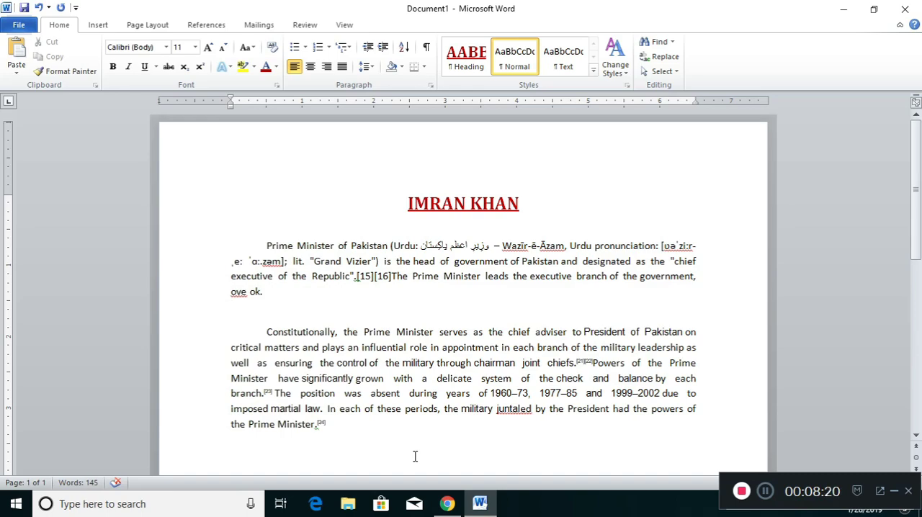
type("ub heanding")
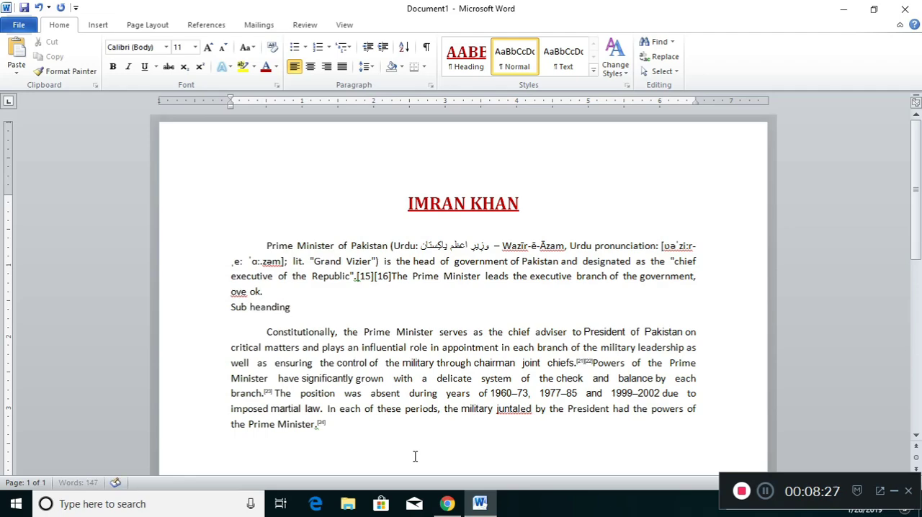
type(":")
Step: Set the sub heading line's font colour to dark blue
left_click_drag(295, 306, 230, 308)
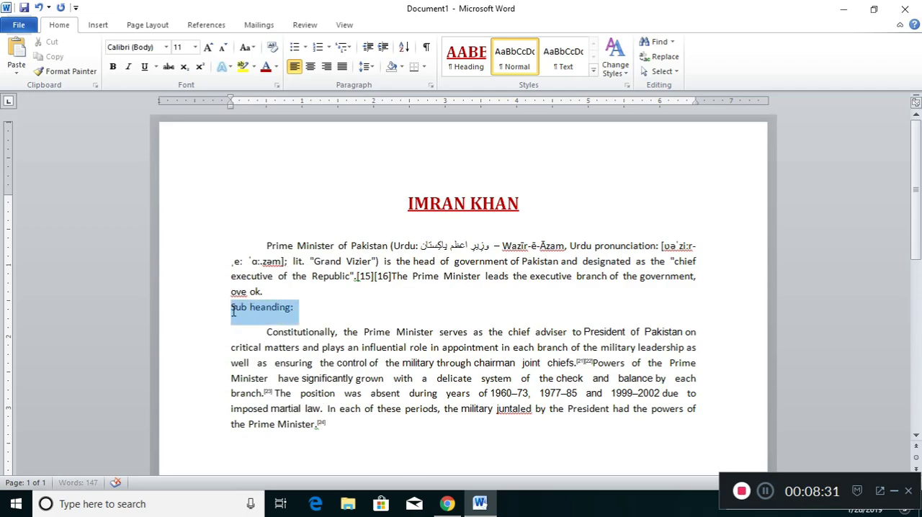
left_click(275, 67)
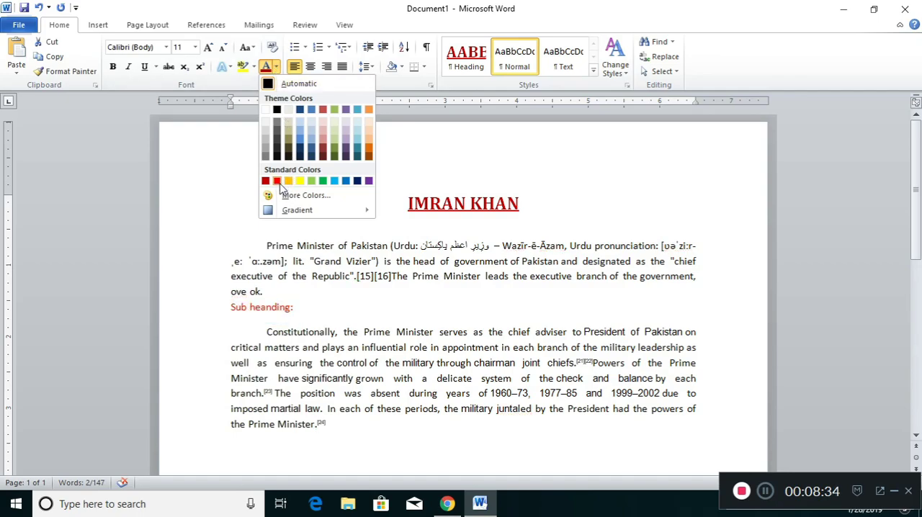
left_click(310, 181)
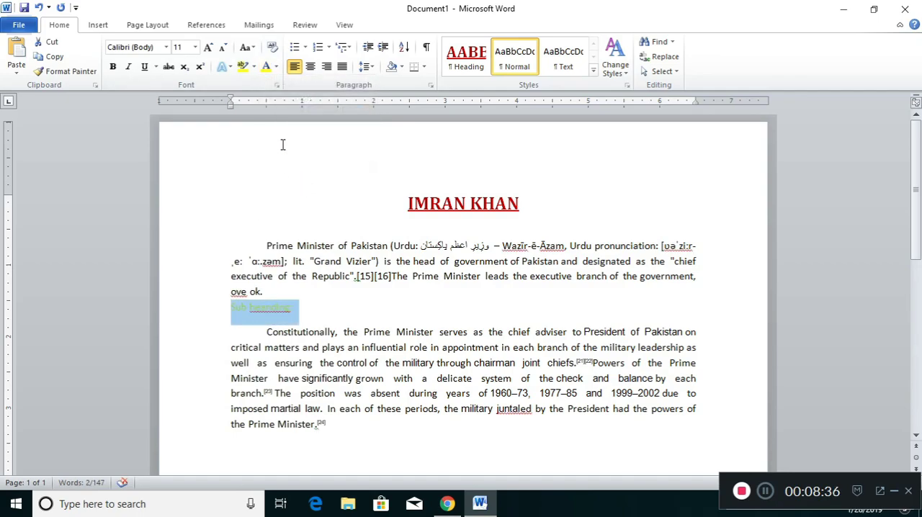
left_click(276, 67)
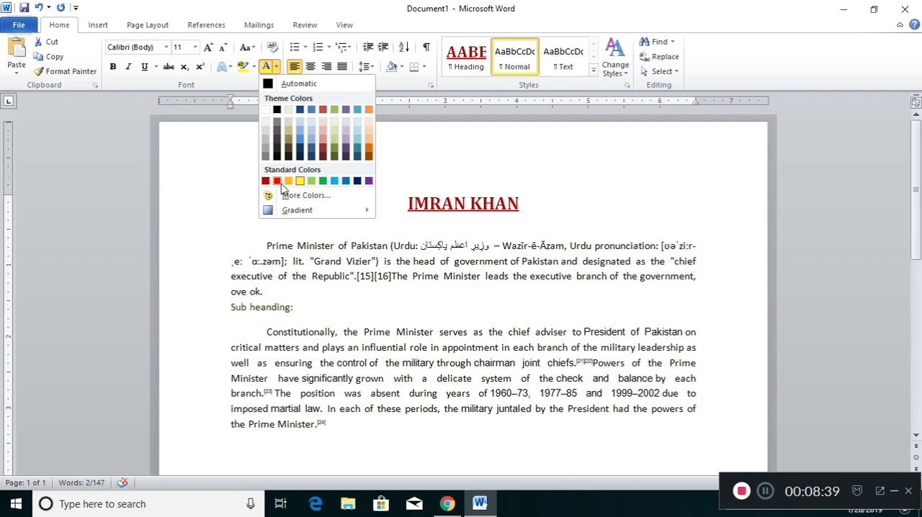
left_click(346, 181)
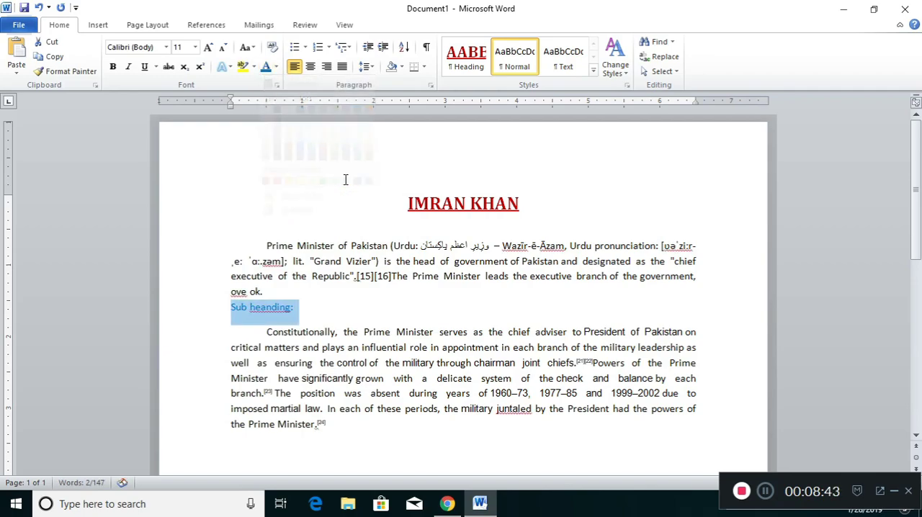
left_click(275, 67)
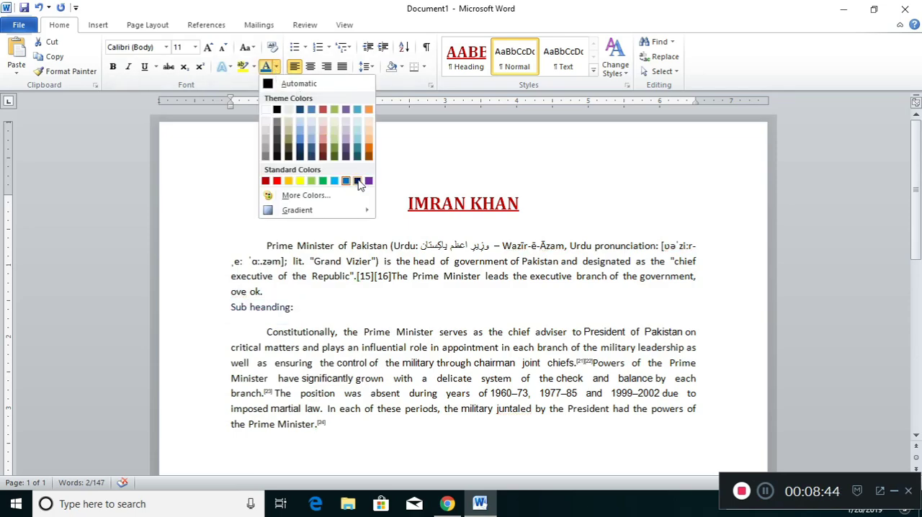
left_click(357, 181)
left_click(265, 314)
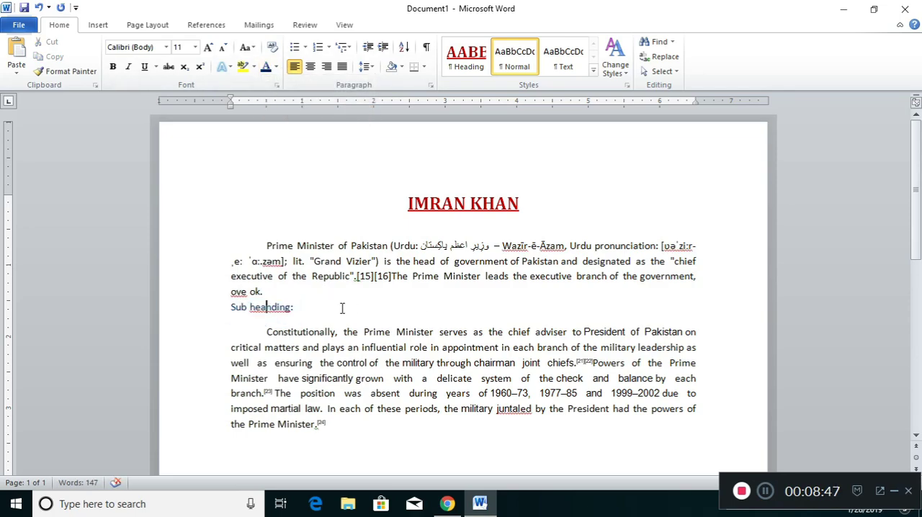
Step: Make the sub heading line bold and enlarge its font to 12 pt
left_click_drag(299, 307, 227, 307)
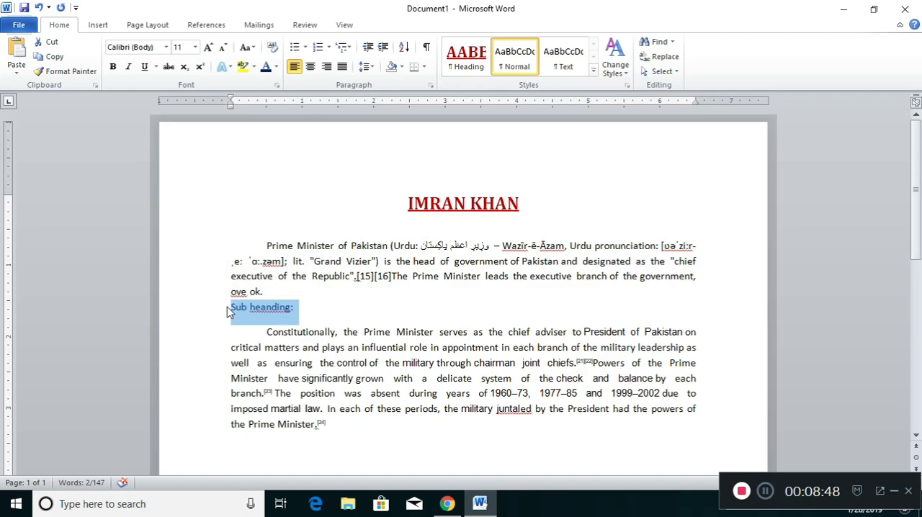
key("ctrl+b")
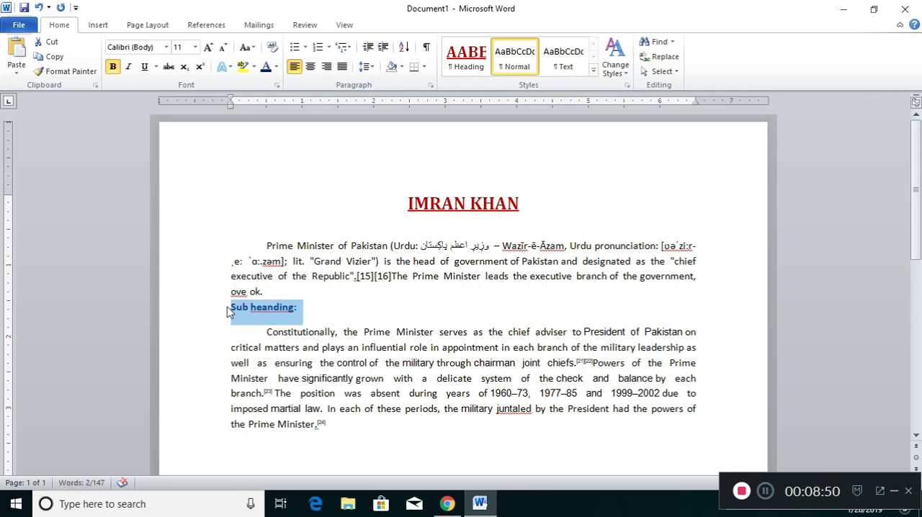
key("ctrl+shift+period")
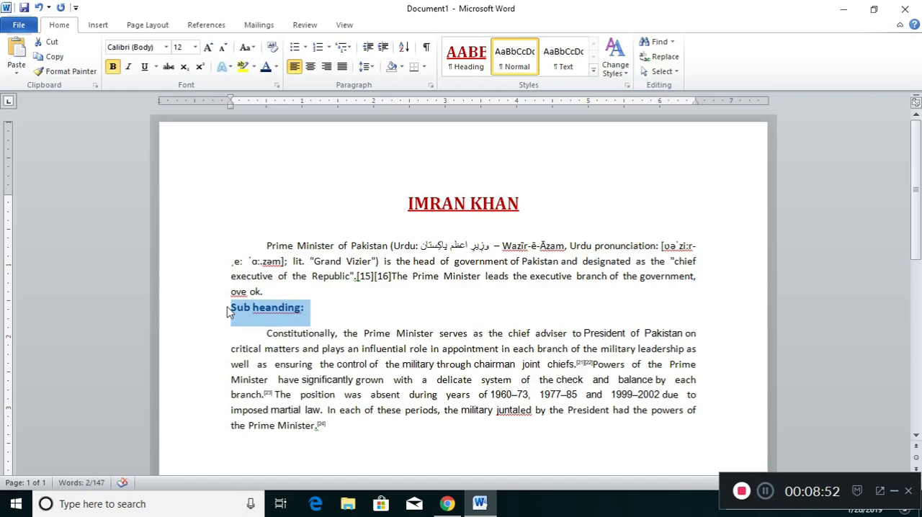
Step: Replace the lowercase h of "heanding" with a capital H
key("Right")
key("Left")
key("Up")
key("Down")
key("Left")
key("Left")
key("Left")
key("shift+Right")
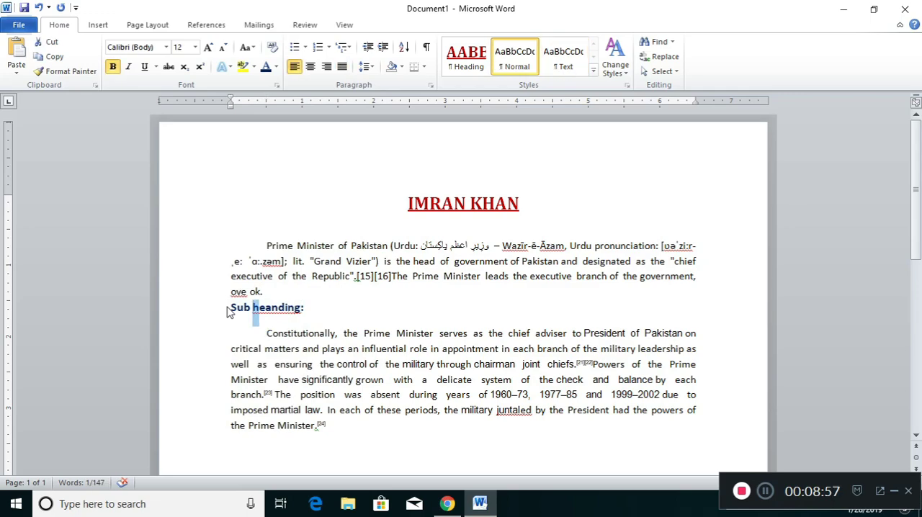
key("ctrl+u")
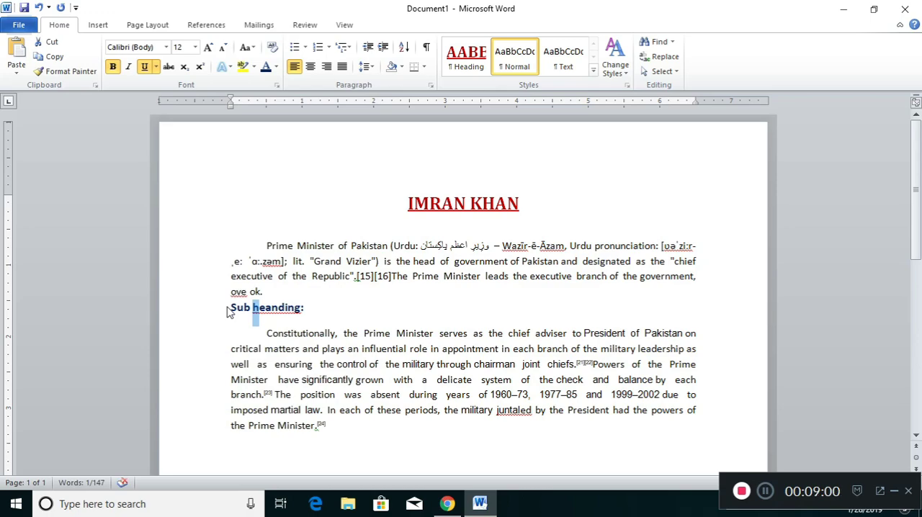
key("ctrl+u")
type("H")
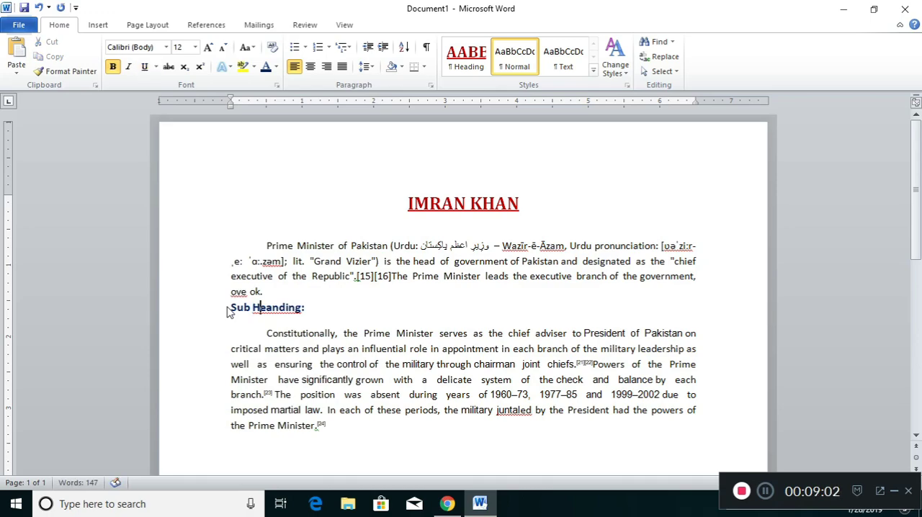
Step: Underline the whole sub heading line
left_click(229, 311)
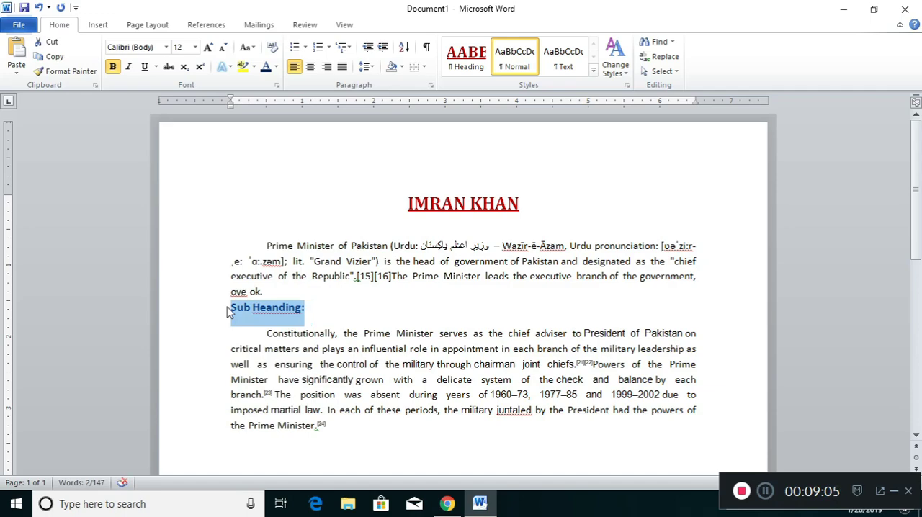
key("ctrl+u")
key("Right")
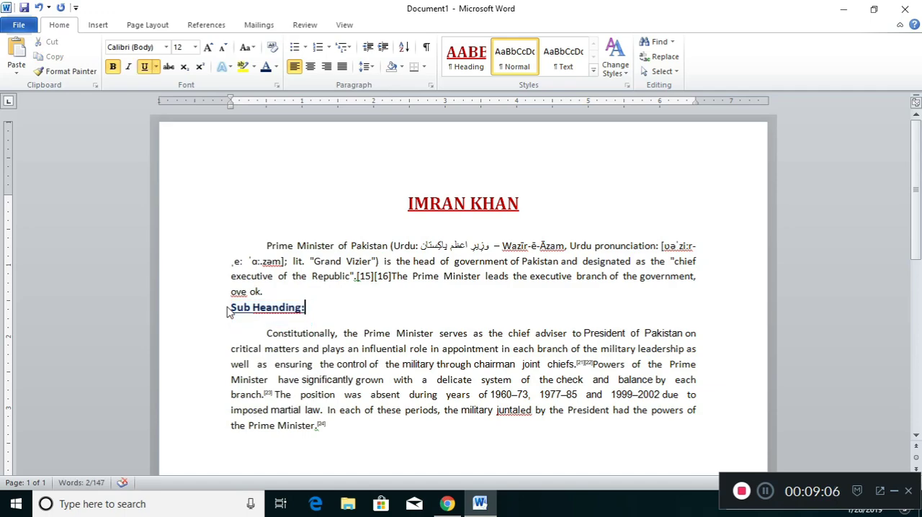
Step: Correct the misspelled word in the sub heading to "Heading" using the spelling suggestion
key("shift+F10")
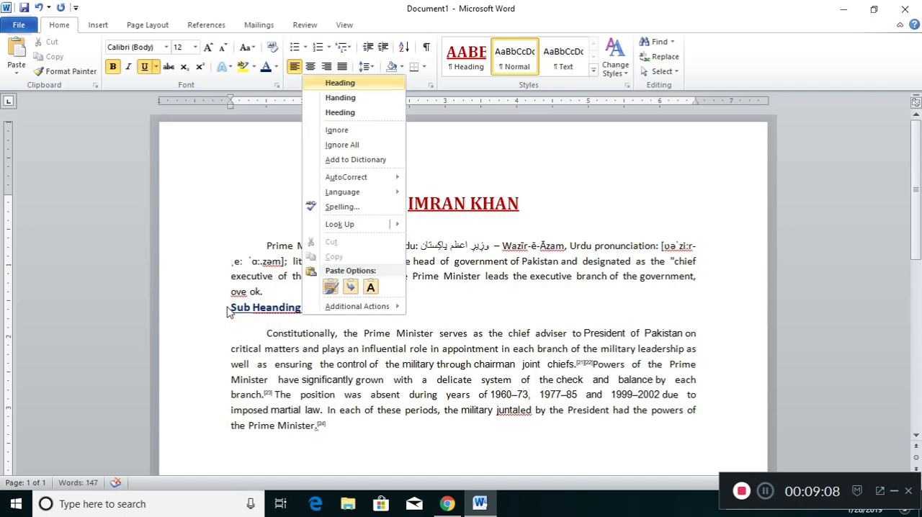
key("Return")
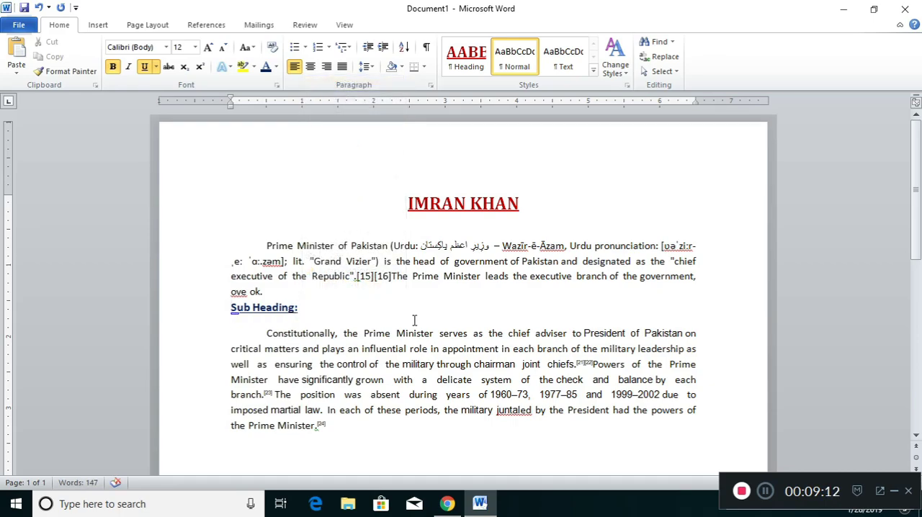
Step: Create a new quick style named "Sb heading" from the sub heading's formatting and confirm its settings
left_click(594, 71)
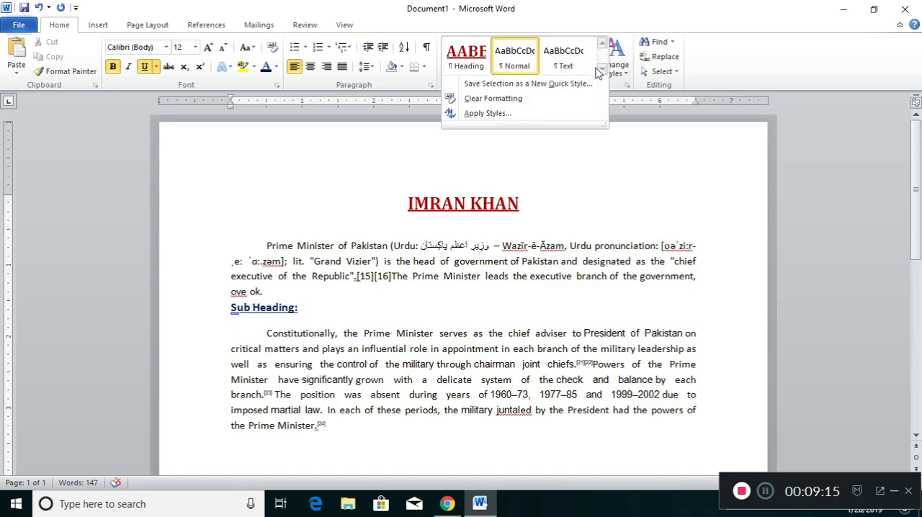
left_click(482, 113)
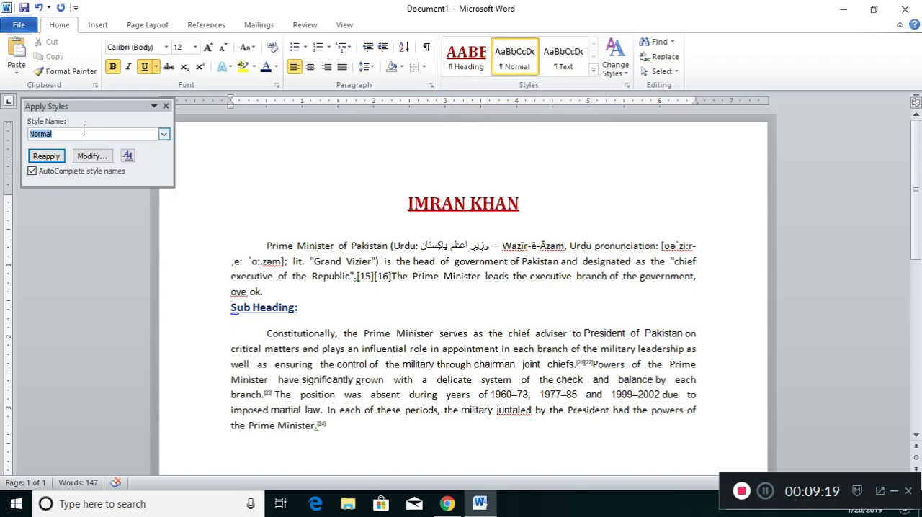
type("S")
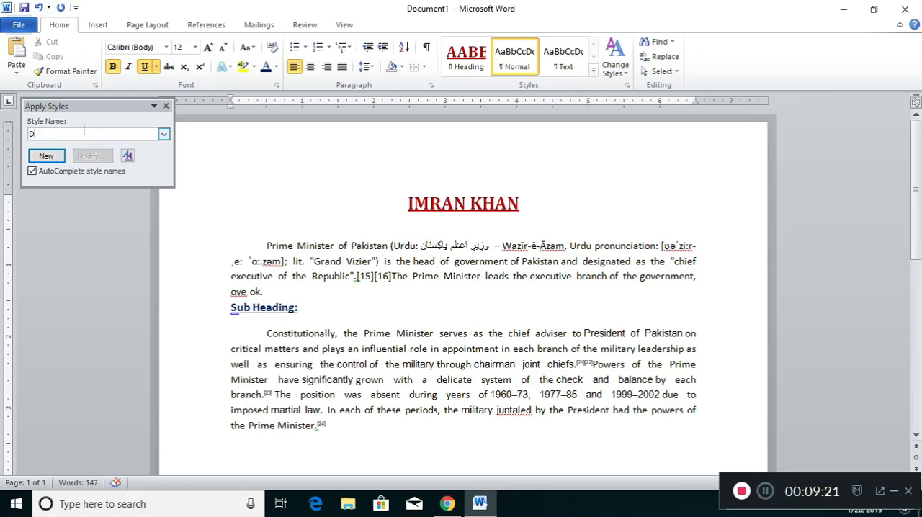
type("b heading")
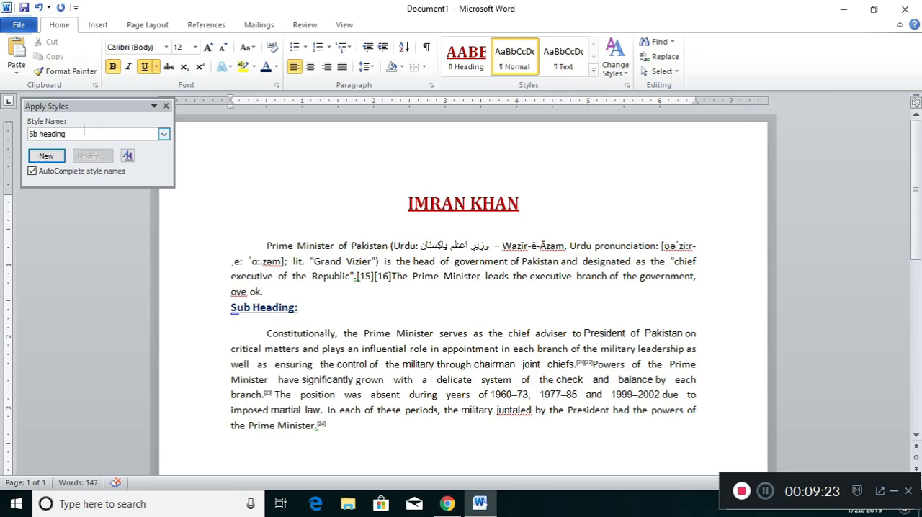
left_click(49, 157)
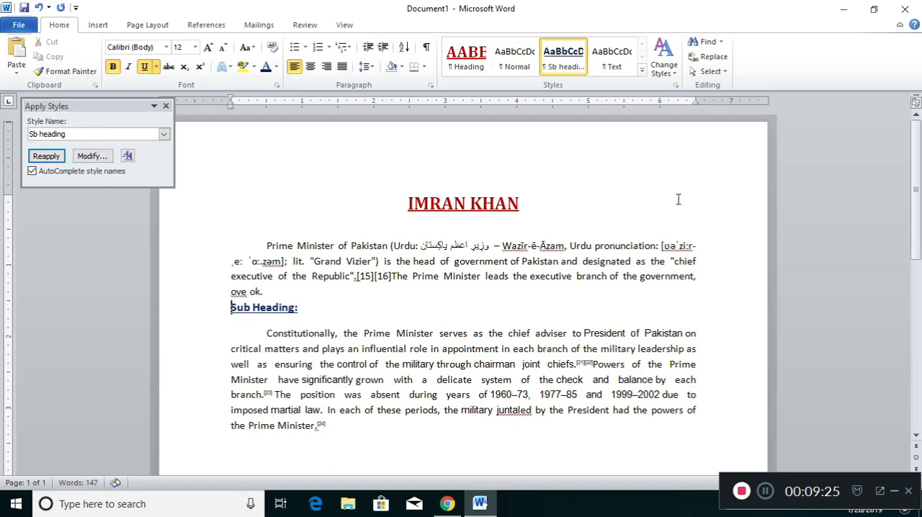
left_click(92, 156)
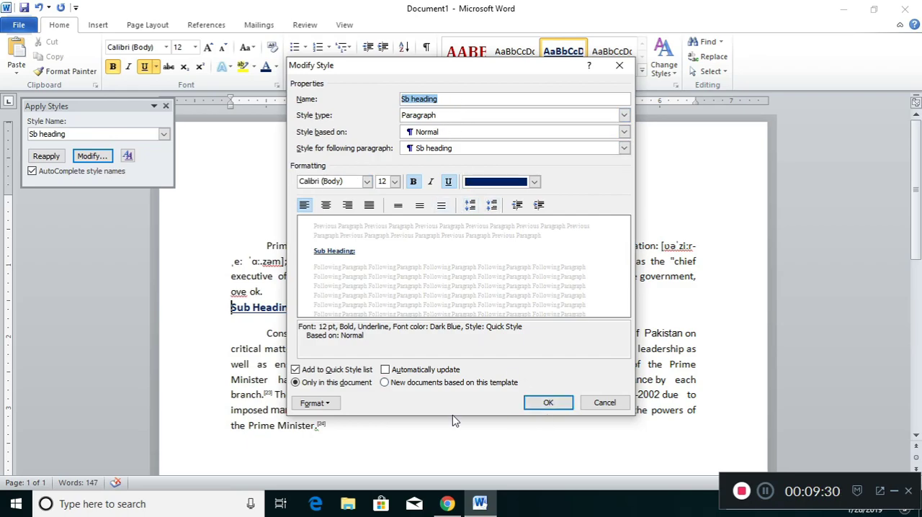
left_click(548, 403)
left_click(324, 447)
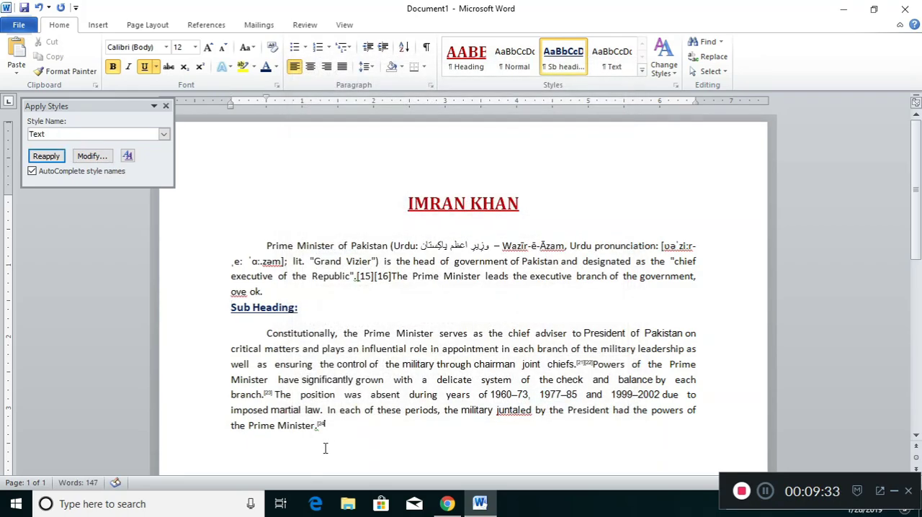
key("Up")
key("Up")
key("Up")
key("Up")
key("Up")
key("Up")
key("Up")
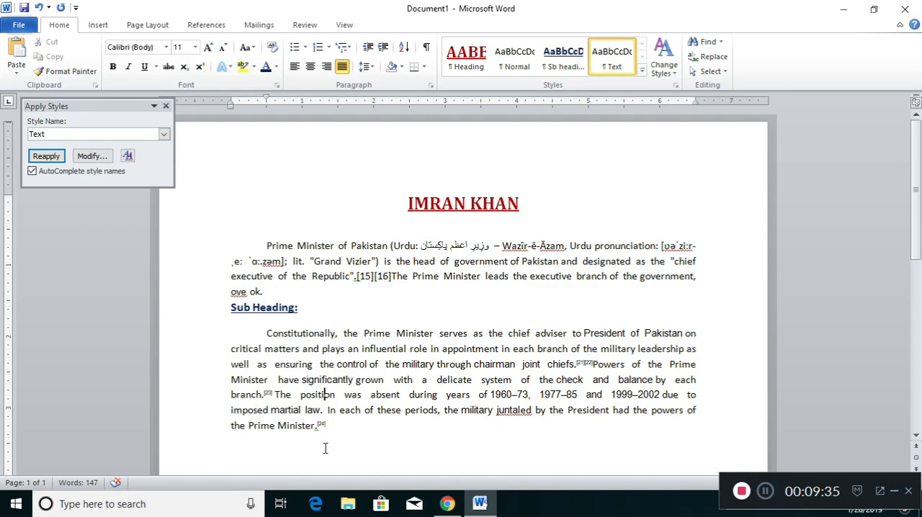
key("Down")
key("Down")
key("Down")
key("Down")
key("Down")
key("Down")
key("Down")
key("shift+Left")
key("shift+Left")
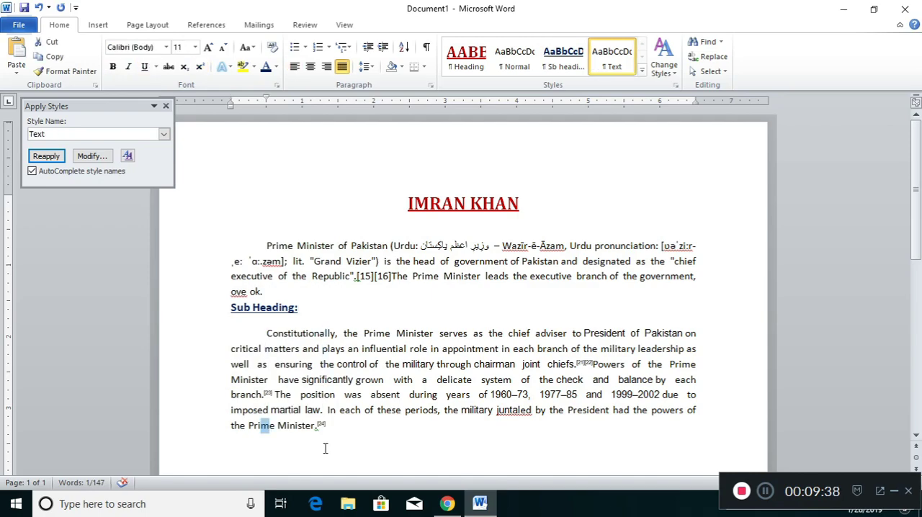
key("ctrl+c")
Step: Add a new line "Imran khan" below the last paragraph and apply the Sb heading style to it
key("End")
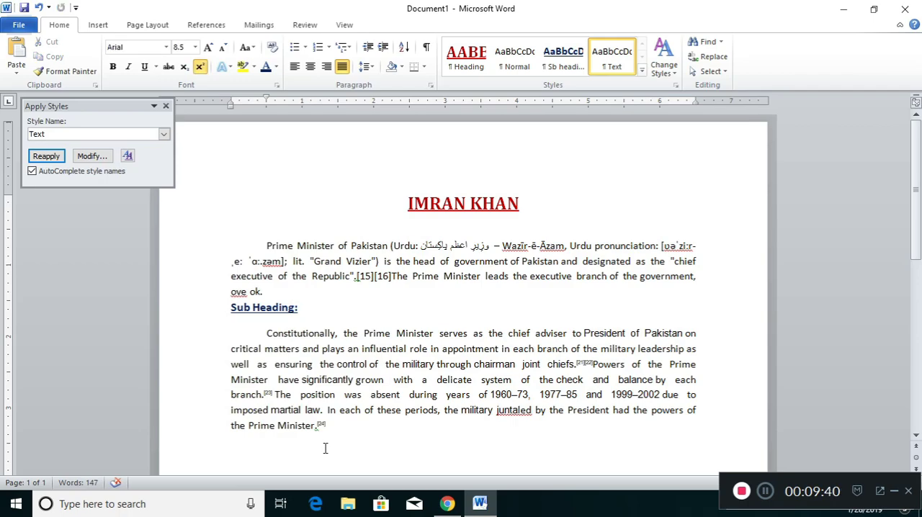
key("Return")
key("ctrl+v")
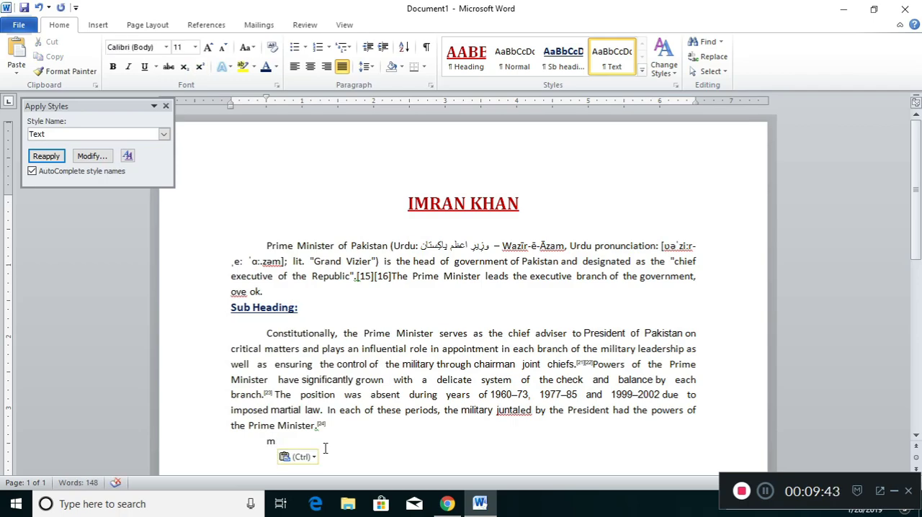
key("BackSpace")
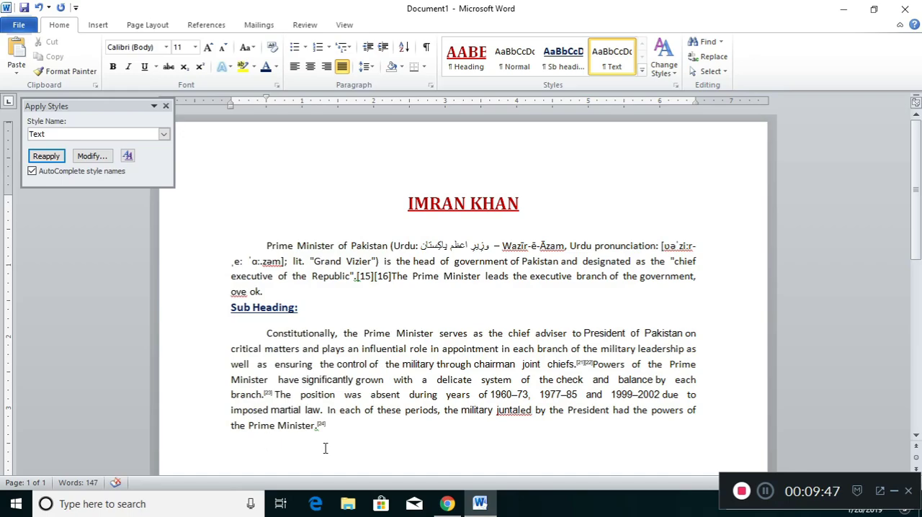
type("Imran khan")
left_click(553, 63)
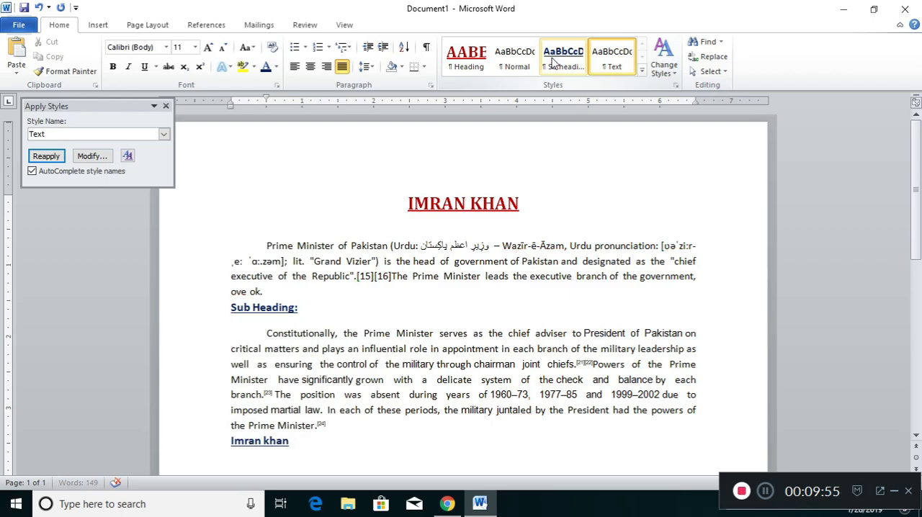
Step: Try a different quick style on the first paragraph, then restore its Text style
left_click(369, 261)
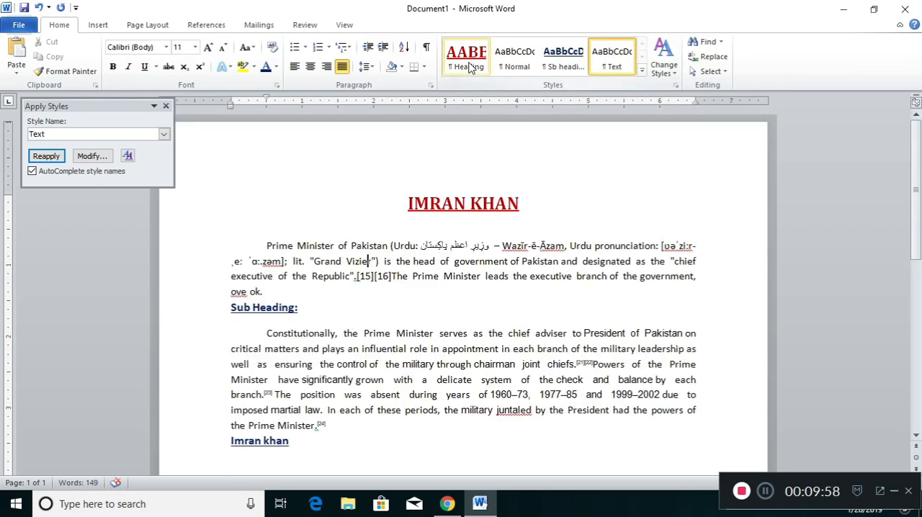
left_click(466, 58)
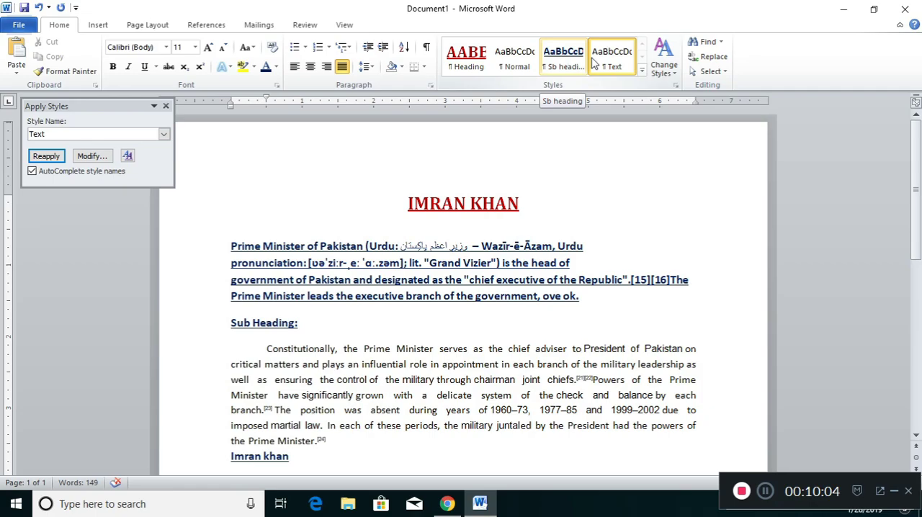
left_click(611, 63)
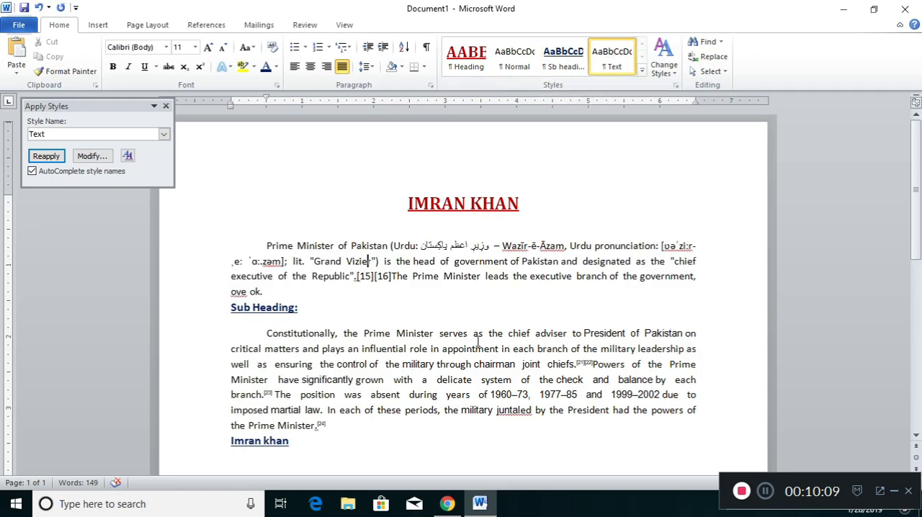